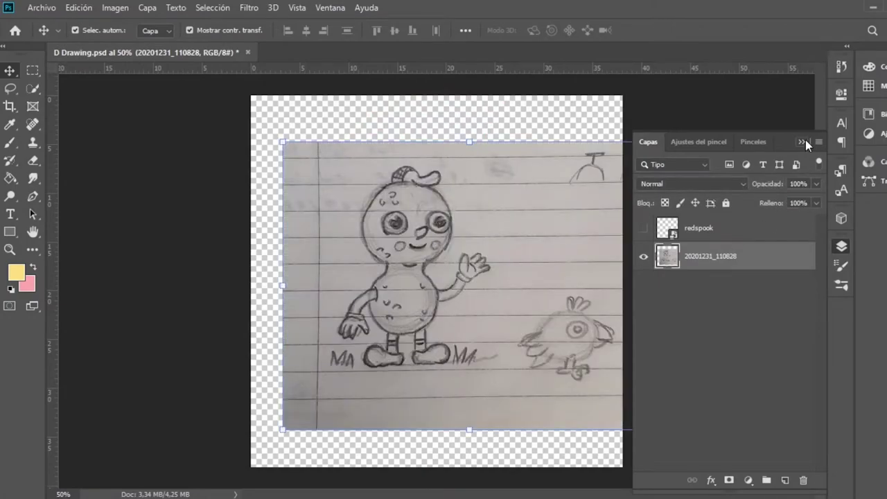
Collapse the Layers panel and shift the sketch layer left and down.
{"action": "left_click", "coordinate": [802, 141]}
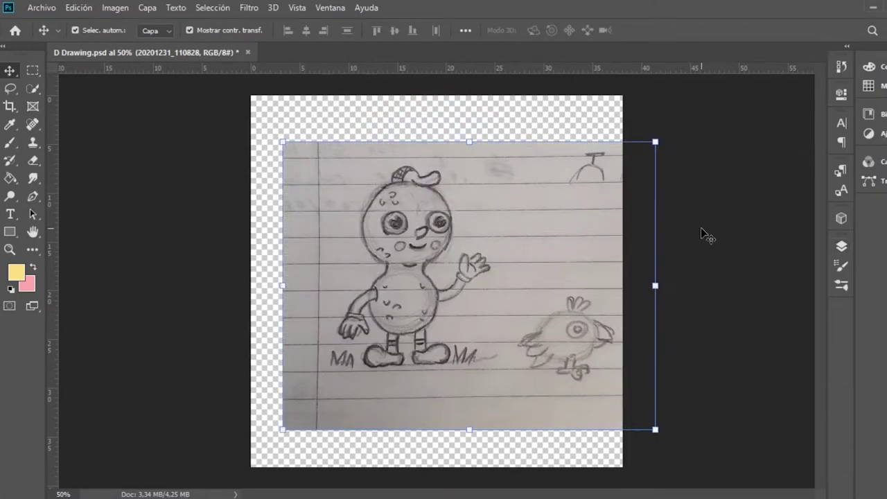
{"action": "left_click", "coordinate": [701, 229]}
{"action": "left_click_drag", "start_coordinate": [494, 268], "coordinate": [479, 275]}
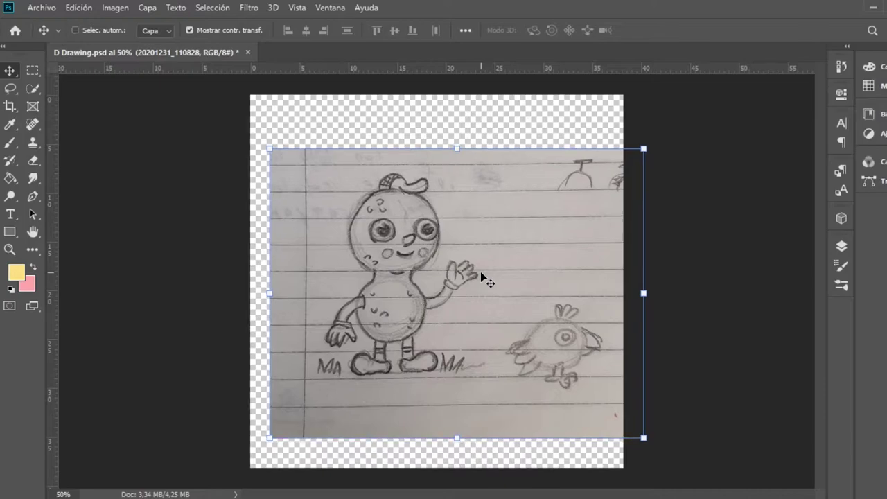
Zoom in and paint black on the layer mask to hide the paper beside the character.
{"action": "scroll", "coordinate": [479, 275], "scroll_direction": "up", "scroll_amount": 1}
{"action": "scroll", "coordinate": [480, 270], "scroll_direction": "up", "scroll_amount": 1}
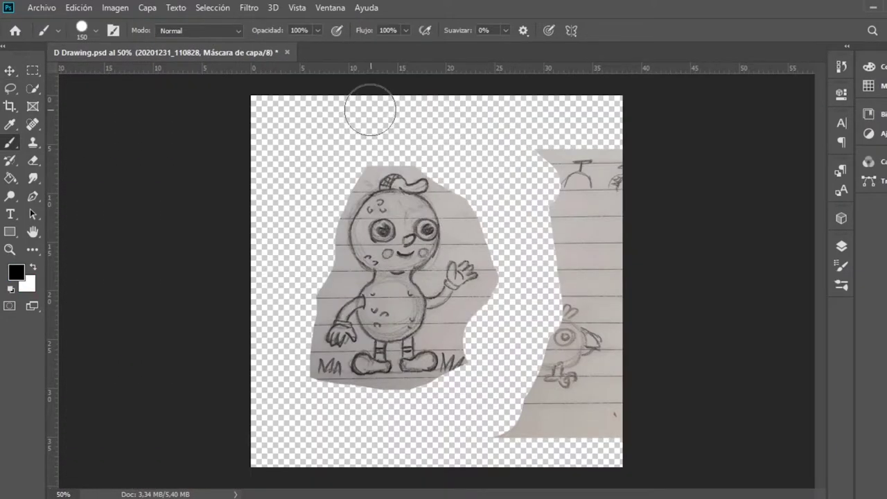
{"action": "mouse_move", "coordinate": [577, 176]}
{"action": "left_mouse_down"}
{"action": "mouse_move", "coordinate": [545, 162]}
{"action": "mouse_move", "coordinate": [538, 406]}
{"action": "mouse_move", "coordinate": [515, 426]}
{"action": "mouse_move", "coordinate": [564, 248]}
{"action": "left_mouse_up"}
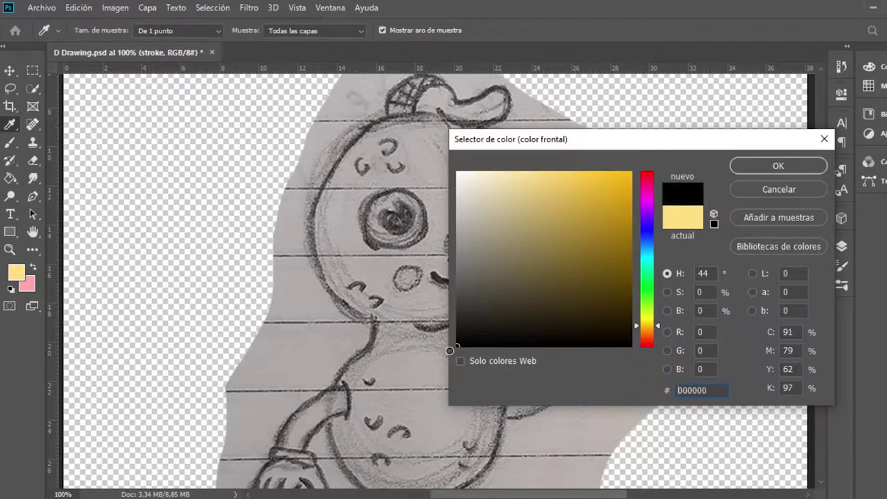
In black, ink the head top, left body edge and lower waving arm, redoing bad strokes.
{"action": "left_click", "coordinate": [779, 167]}
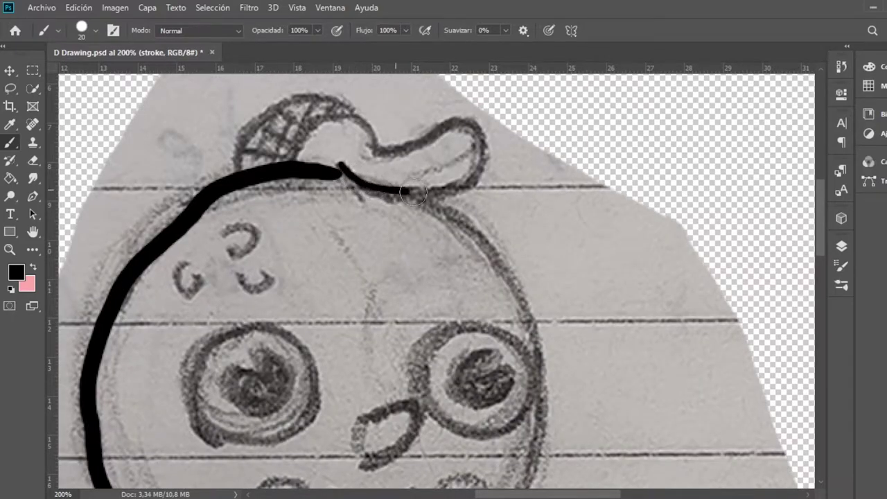
{"action": "left_click_drag", "start_coordinate": [475, 131], "coordinate": [352, 139]}
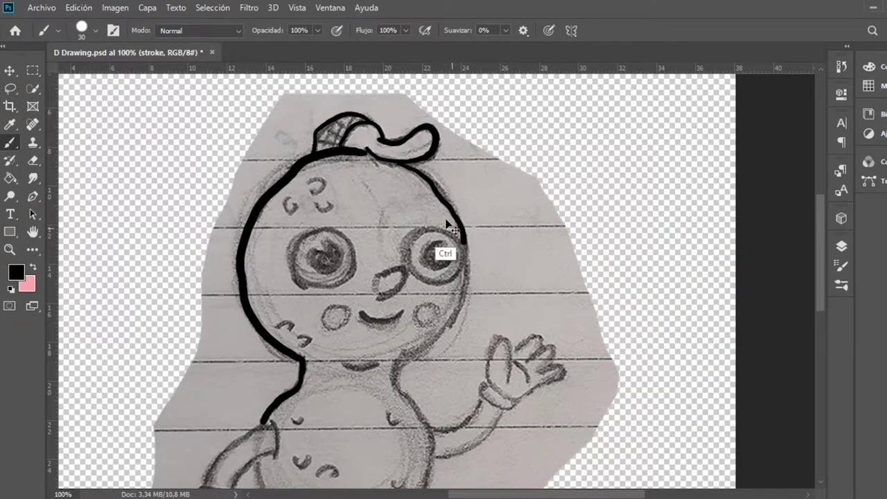
{"action": "key", "text": "ctrl+z"}
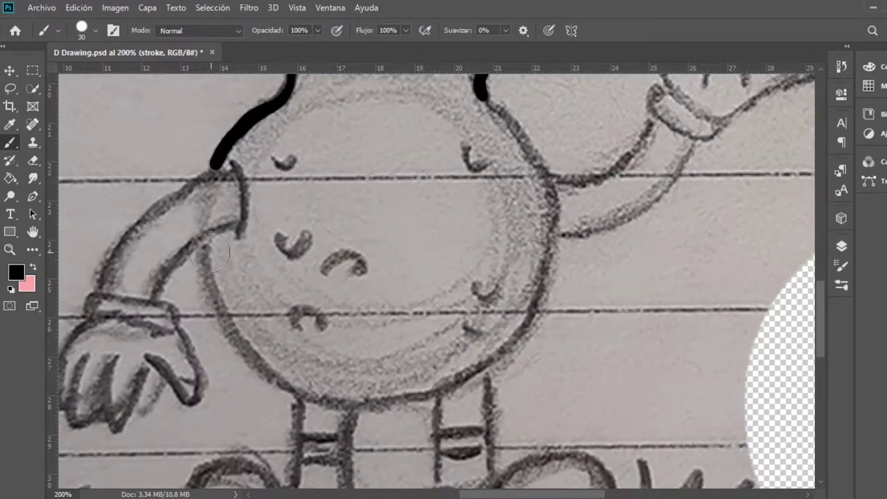
{"action": "mouse_move", "coordinate": [203, 243]}
{"action": "left_mouse_down"}
{"action": "mouse_move", "coordinate": [320, 402]}
{"action": "mouse_move", "coordinate": [347, 404]}
{"action": "left_mouse_up"}
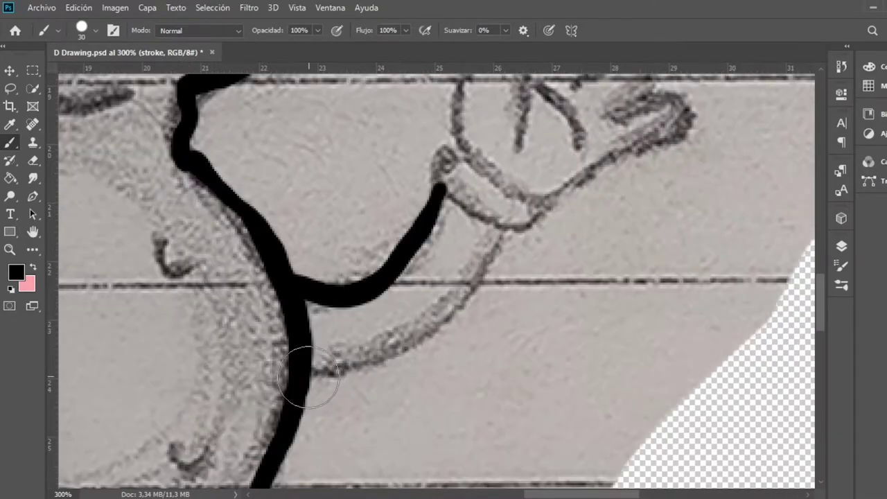
{"action": "mouse_move", "coordinate": [309, 378]}
{"action": "left_mouse_down"}
{"action": "mouse_move", "coordinate": [423, 340]}
{"action": "mouse_move", "coordinate": [477, 294]}
{"action": "mouse_move", "coordinate": [515, 222]}
{"action": "mouse_move", "coordinate": [492, 251]}
{"action": "left_mouse_up"}
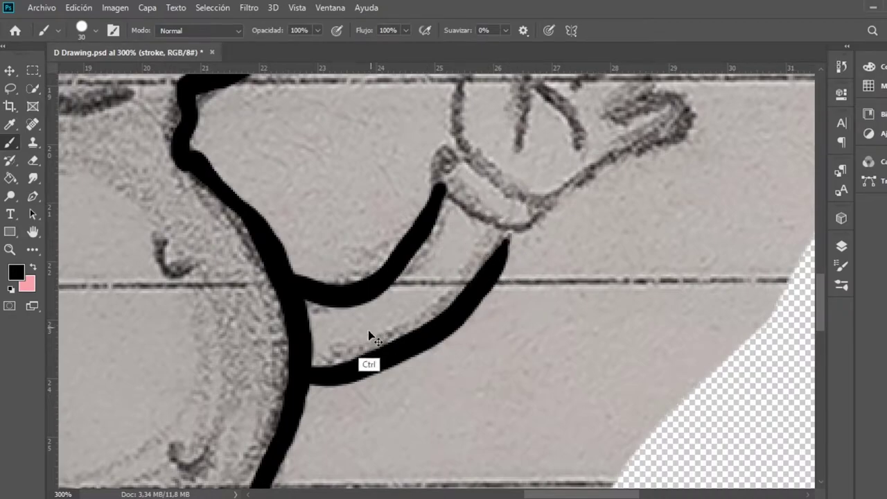
{"action": "key", "text": "ctrl+z"}
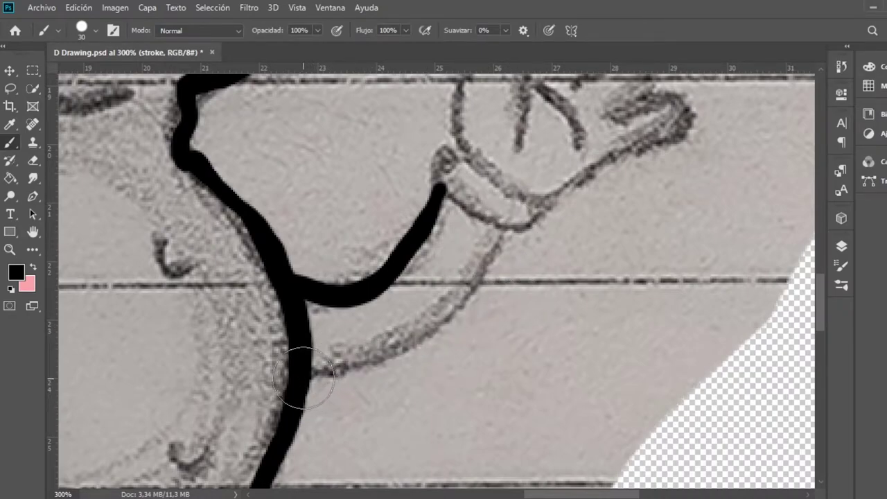
{"action": "mouse_move", "coordinate": [312, 375]}
{"action": "left_mouse_down"}
{"action": "mouse_move", "coordinate": [405, 355]}
{"action": "mouse_move", "coordinate": [474, 302]}
{"action": "mouse_move", "coordinate": [506, 256]}
{"action": "mouse_move", "coordinate": [506, 237]}
{"action": "left_mouse_up"}
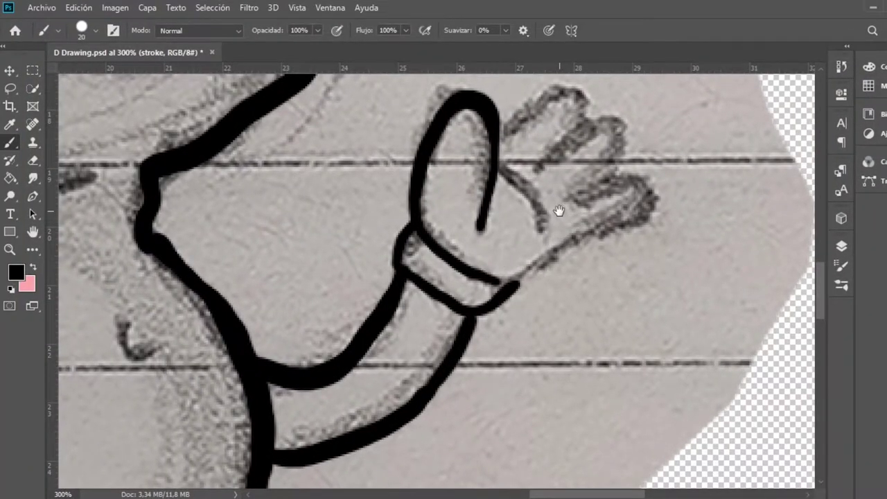
Ink the waving hand's palm and fingers down to the wrist.
{"action": "mouse_move", "coordinate": [559, 210]}
{"action": "left_mouse_down"}
{"action": "mouse_move", "coordinate": [524, 257]}
{"action": "mouse_move", "coordinate": [528, 270]}
{"action": "left_mouse_up"}
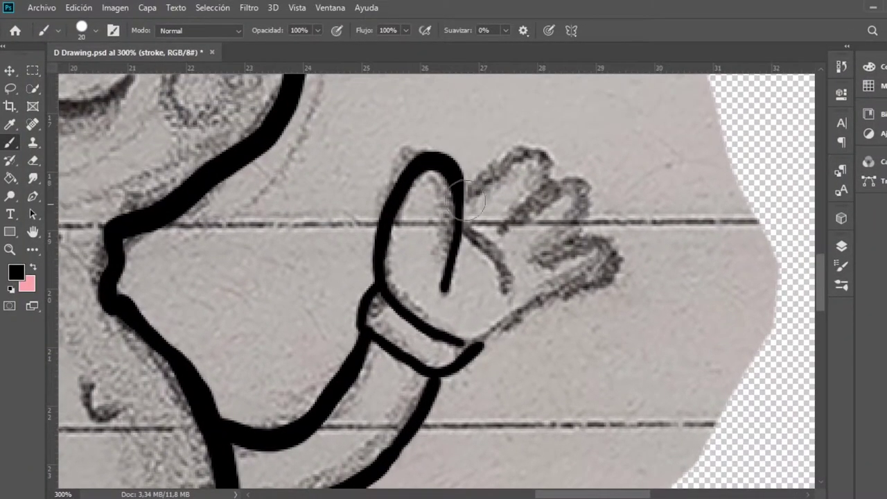
{"action": "mouse_move", "coordinate": [459, 235]}
{"action": "left_mouse_down"}
{"action": "mouse_move", "coordinate": [485, 258]}
{"action": "mouse_move", "coordinate": [497, 291]}
{"action": "left_mouse_up"}
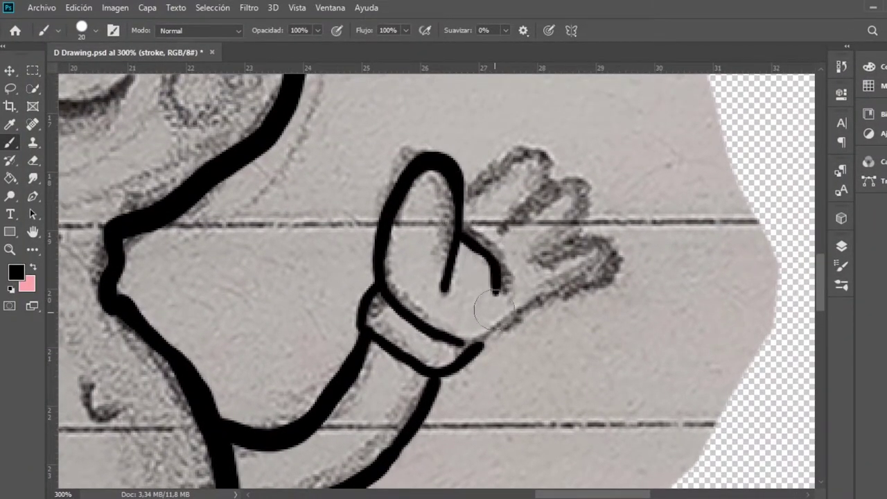
{"action": "left_click_drag", "start_coordinate": [465, 196], "coordinate": [551, 179]}
{"action": "mouse_move", "coordinate": [507, 230]}
{"action": "left_mouse_down"}
{"action": "mouse_move", "coordinate": [587, 237]}
{"action": "mouse_move", "coordinate": [535, 273]}
{"action": "left_mouse_up"}
{"action": "mouse_move", "coordinate": [487, 300]}
{"action": "left_mouse_down"}
{"action": "mouse_move", "coordinate": [552, 280]}
{"action": "mouse_move", "coordinate": [573, 302]}
{"action": "mouse_move", "coordinate": [416, 379]}
{"action": "left_mouse_up"}
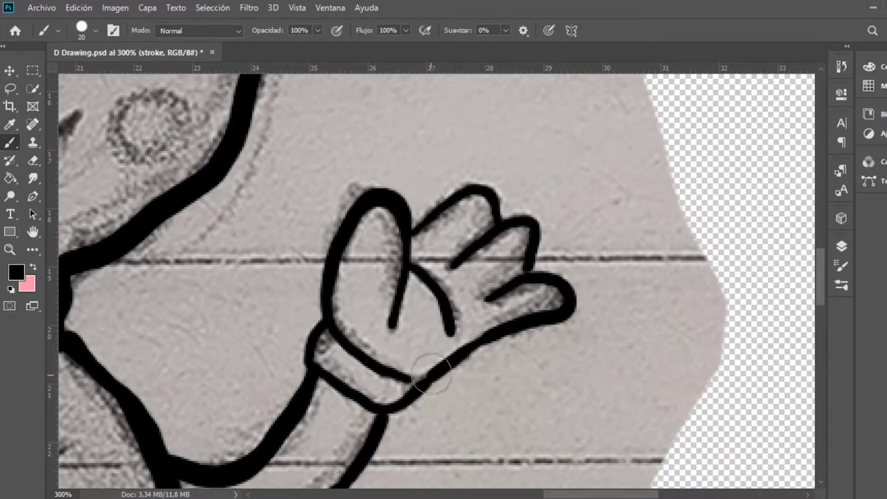
{"action": "mouse_move", "coordinate": [253, 414]}
{"action": "left_mouse_down"}
{"action": "mouse_move", "coordinate": [303, 346]}
{"action": "mouse_move", "coordinate": [332, 321]}
{"action": "mouse_move", "coordinate": [362, 313]}
{"action": "left_mouse_up"}
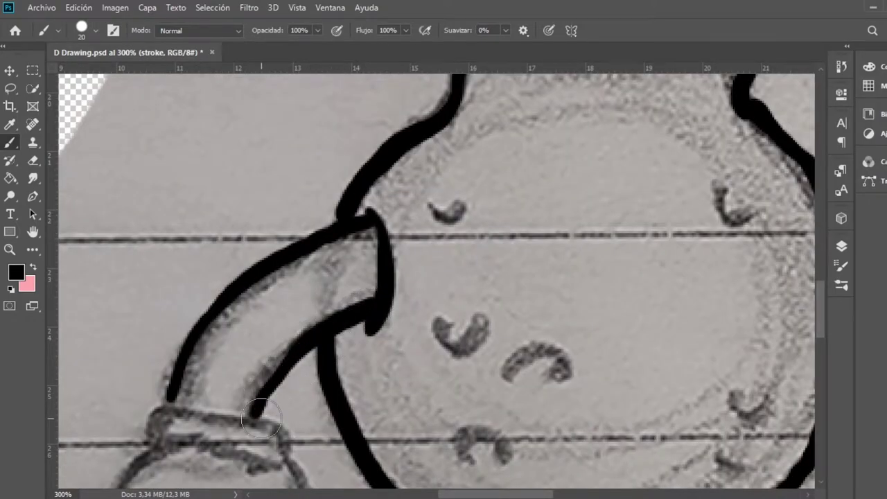
Ink the other arm's wrist line, thumb and finger edges of the lower hand.
{"action": "left_click_drag", "start_coordinate": [262, 418], "coordinate": [328, 279]}
{"action": "mouse_move", "coordinate": [219, 298]}
{"action": "left_mouse_down"}
{"action": "mouse_move", "coordinate": [315, 280]}
{"action": "mouse_move", "coordinate": [354, 294]}
{"action": "mouse_move", "coordinate": [347, 317]}
{"action": "left_mouse_up"}
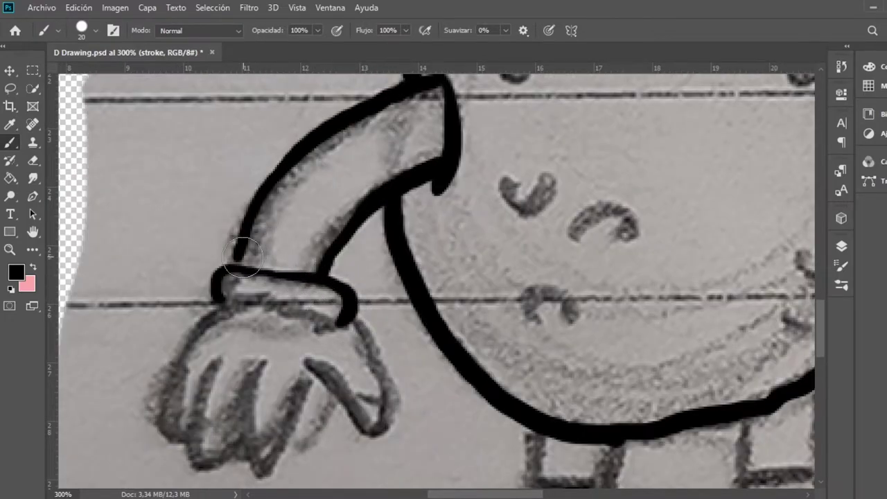
{"action": "left_click_drag", "start_coordinate": [243, 257], "coordinate": [267, 187]}
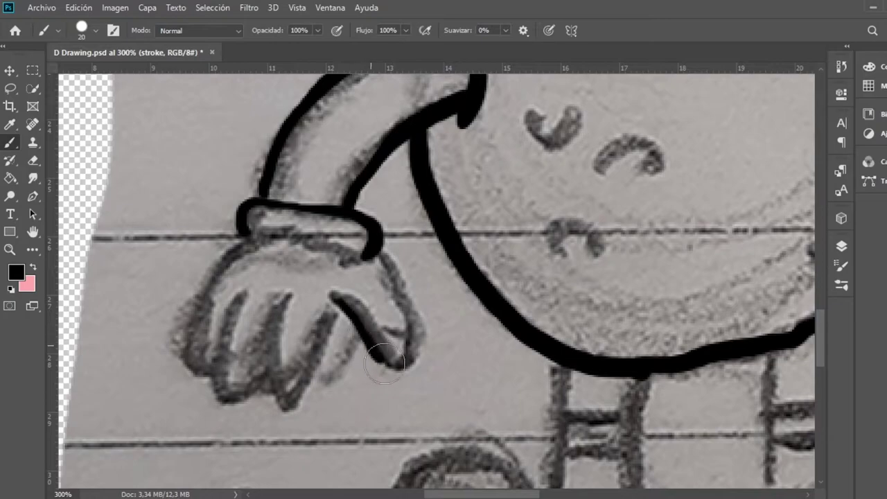
{"action": "mouse_move", "coordinate": [385, 362]}
{"action": "left_mouse_down"}
{"action": "mouse_move", "coordinate": [419, 354]}
{"action": "mouse_move", "coordinate": [395, 285]}
{"action": "mouse_move", "coordinate": [374, 263]}
{"action": "mouse_move", "coordinate": [239, 257]}
{"action": "mouse_move", "coordinate": [201, 288]}
{"action": "mouse_move", "coordinate": [191, 326]}
{"action": "mouse_move", "coordinate": [199, 360]}
{"action": "left_mouse_up"}
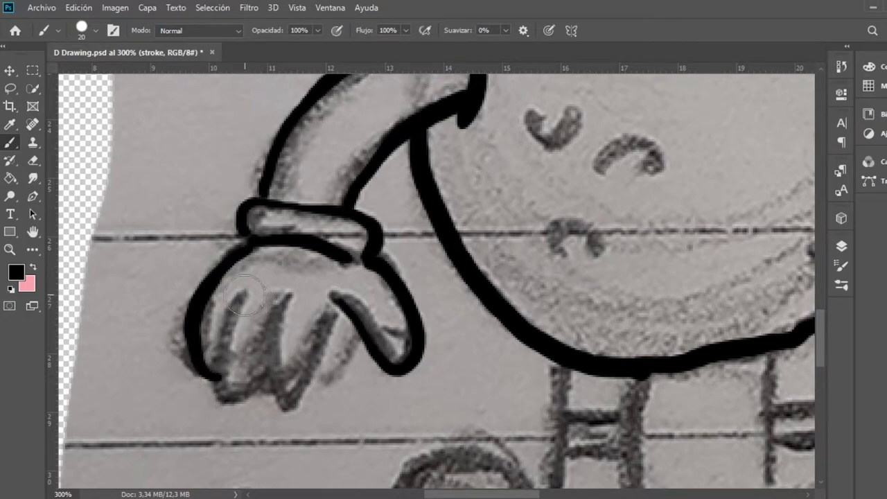
{"action": "mouse_move", "coordinate": [227, 317]}
{"action": "left_mouse_down"}
{"action": "mouse_move", "coordinate": [211, 353]}
{"action": "mouse_move", "coordinate": [227, 397]}
{"action": "left_mouse_up"}
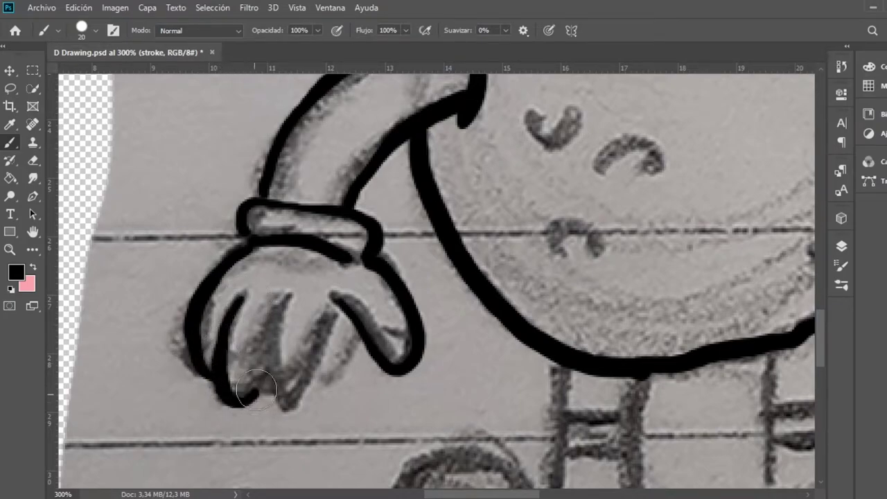
{"action": "mouse_move", "coordinate": [291, 296]}
{"action": "left_mouse_down"}
{"action": "mouse_move", "coordinate": [267, 367]}
{"action": "mouse_move", "coordinate": [283, 403]}
{"action": "mouse_move", "coordinate": [321, 330]}
{"action": "left_mouse_up"}
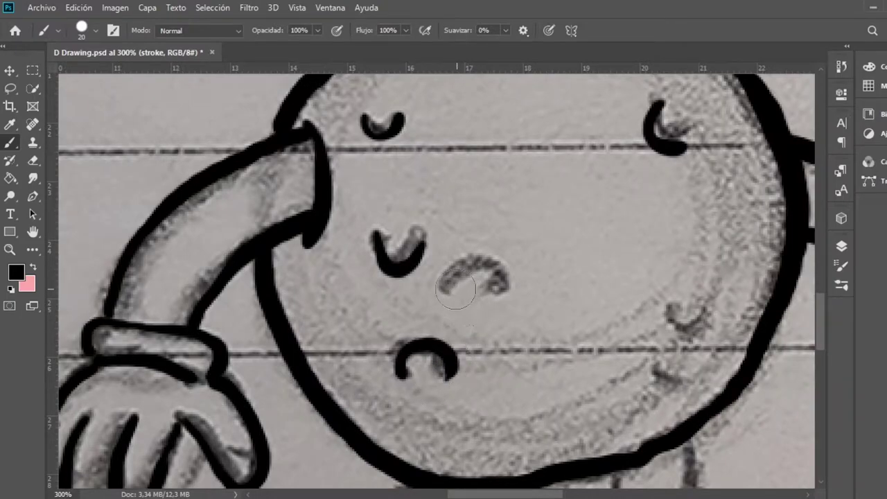
Ink a body freckle arc and both leg lines, redoing the right leg strokes.
{"action": "mouse_move", "coordinate": [448, 292]}
{"action": "left_mouse_down"}
{"action": "mouse_move", "coordinate": [475, 262]}
{"action": "mouse_move", "coordinate": [498, 310]}
{"action": "left_mouse_up"}
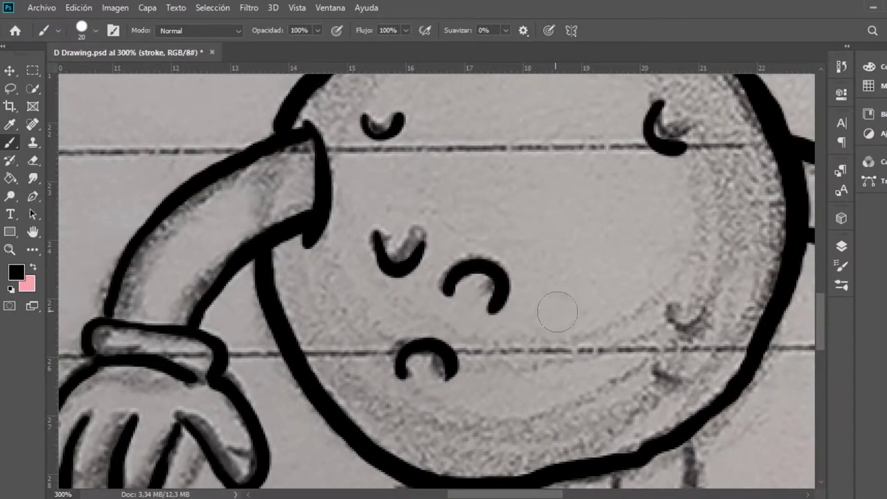
{"action": "mouse_move", "coordinate": [614, 341]}
{"action": "left_mouse_down"}
{"action": "mouse_move", "coordinate": [543, 289]}
{"action": "mouse_move", "coordinate": [605, 326]}
{"action": "left_mouse_up"}
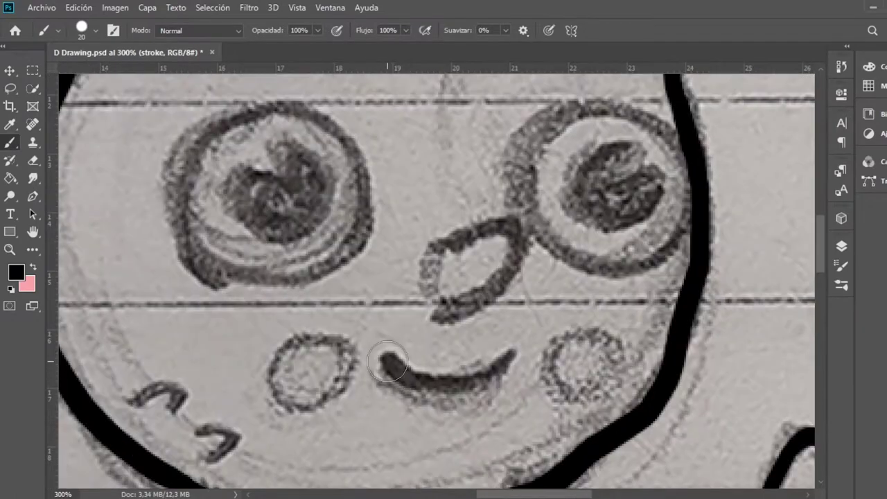
{"action": "left_click_drag", "start_coordinate": [382, 359], "coordinate": [513, 350]}
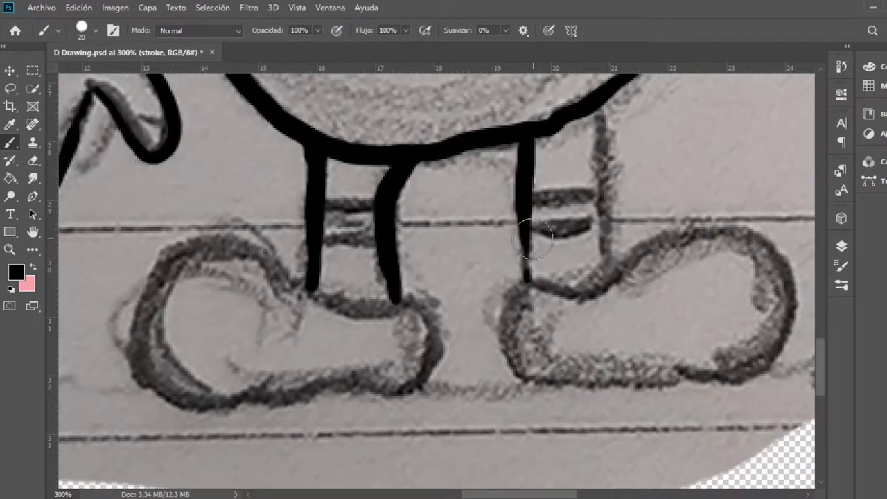
{"action": "key", "text": "ctrl+z"}
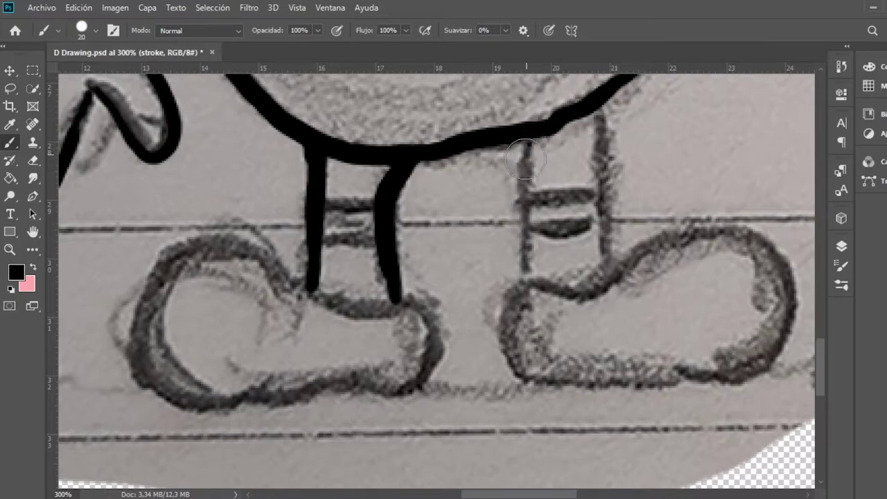
{"action": "mouse_move", "coordinate": [524, 142]}
{"action": "left_mouse_down"}
{"action": "mouse_move", "coordinate": [527, 277]}
{"action": "mouse_move", "coordinate": [526, 236]}
{"action": "mouse_move", "coordinate": [527, 266]}
{"action": "left_mouse_up"}
{"action": "key", "text": "ctrl+z"}
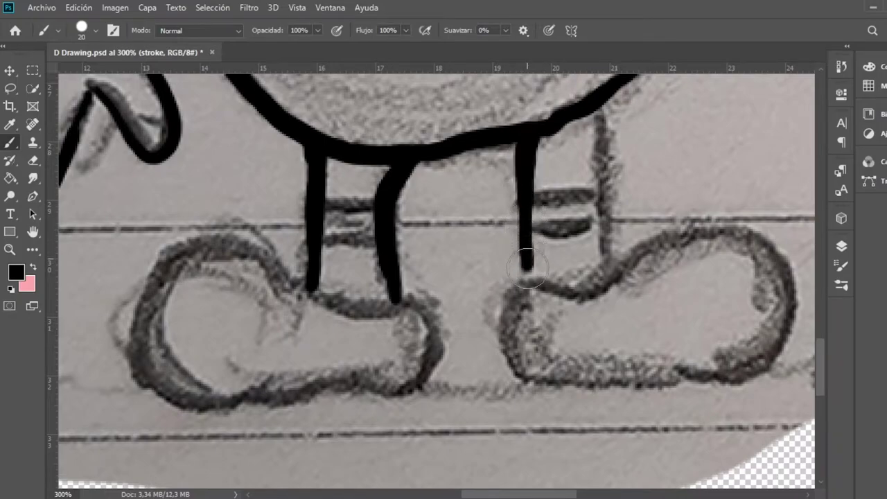
{"action": "left_click_drag", "start_coordinate": [603, 109], "coordinate": [600, 285]}
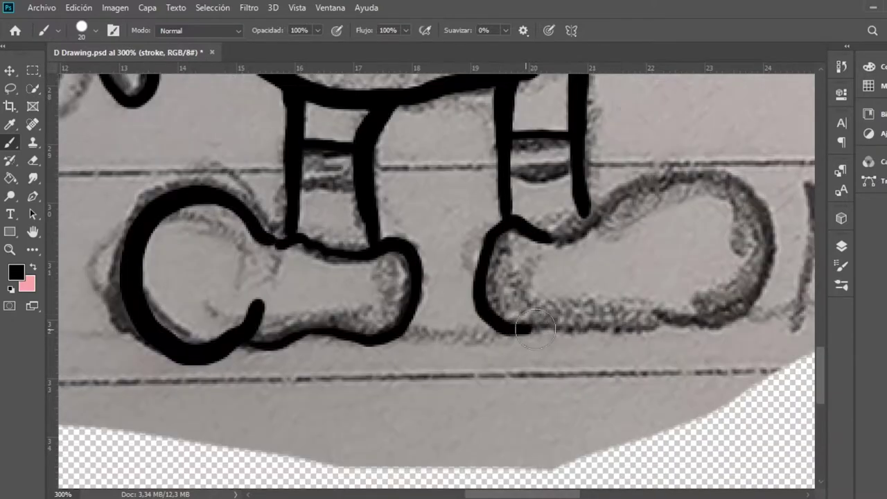
Outline the right shoe's bottom edge and toe, then start the nose outline.
{"action": "mouse_move", "coordinate": [534, 330]}
{"action": "left_mouse_down"}
{"action": "mouse_move", "coordinate": [624, 334]}
{"action": "mouse_move", "coordinate": [658, 319]}
{"action": "left_mouse_up"}
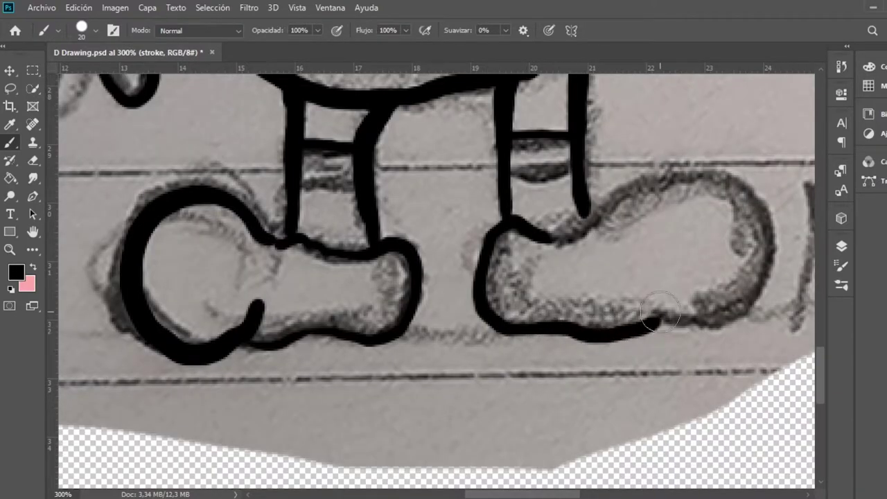
{"action": "mouse_move", "coordinate": [707, 217]}
{"action": "left_mouse_down"}
{"action": "mouse_move", "coordinate": [634, 247]}
{"action": "mouse_move", "coordinate": [626, 294]}
{"action": "left_mouse_up"}
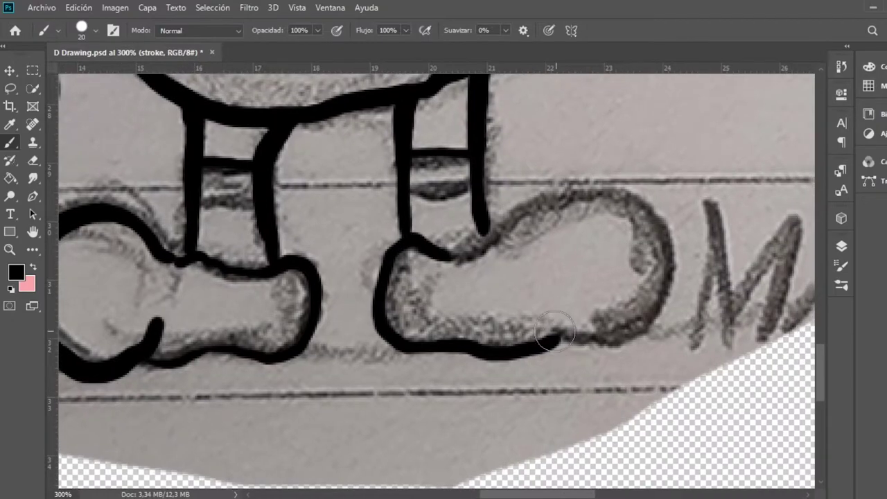
{"action": "mouse_move", "coordinate": [563, 339]}
{"action": "left_mouse_down"}
{"action": "mouse_move", "coordinate": [624, 341]}
{"action": "mouse_move", "coordinate": [652, 324]}
{"action": "mouse_move", "coordinate": [672, 277]}
{"action": "mouse_move", "coordinate": [655, 221]}
{"action": "mouse_move", "coordinate": [598, 185]}
{"action": "mouse_move", "coordinate": [537, 202]}
{"action": "left_mouse_up"}
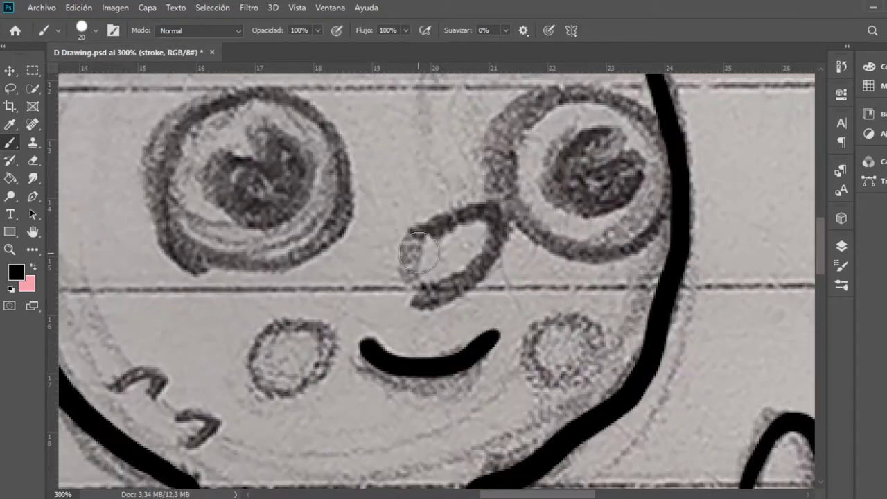
{"action": "mouse_move", "coordinate": [421, 235]}
{"action": "left_mouse_down"}
{"action": "mouse_move", "coordinate": [463, 220]}
{"action": "mouse_move", "coordinate": [489, 224]}
{"action": "mouse_move", "coordinate": [493, 265]}
{"action": "mouse_move", "coordinate": [394, 305]}
{"action": "left_mouse_up"}
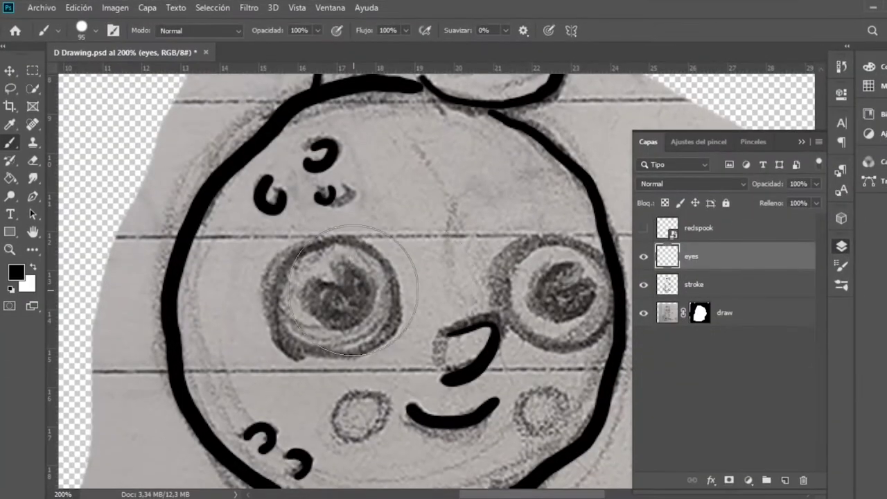
Paint black eye discs with white eyeballs, swapping colours with X and shrinking the brush.
{"action": "left_click", "coordinate": [333, 302]}
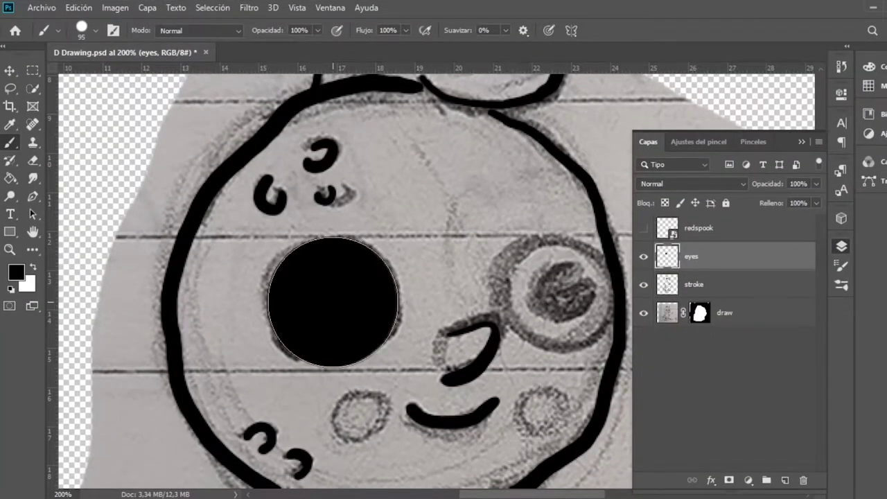
{"action": "key", "text": "x"}
{"action": "key", "text": "bracketleft"}
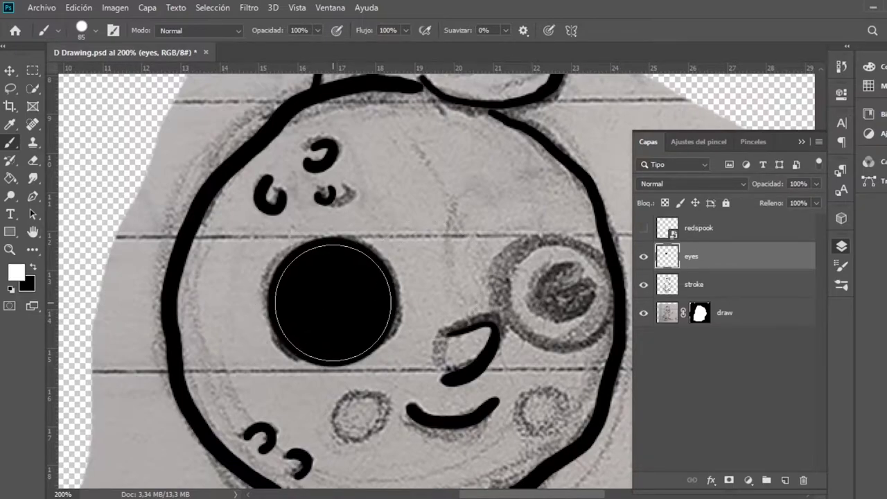
{"action": "left_click", "coordinate": [333, 302]}
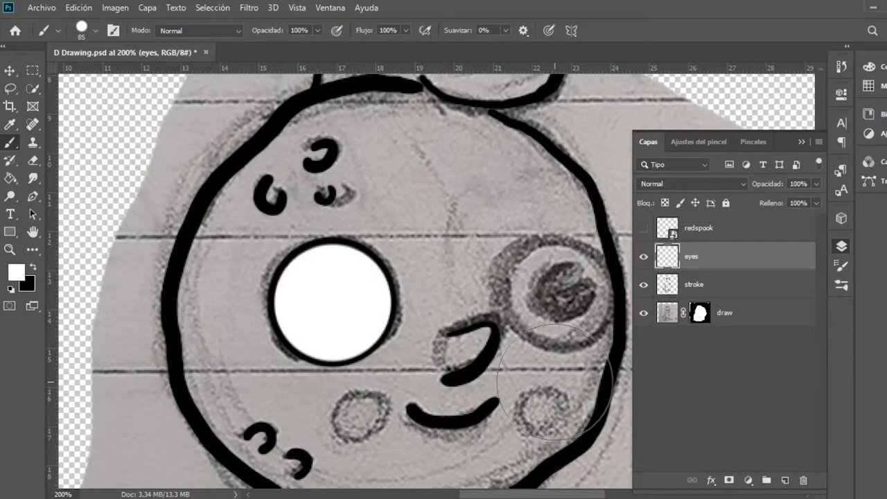
{"action": "key", "text": "x"}
{"action": "left_click", "coordinate": [555, 295]}
{"action": "key", "text": "bracketleft"}
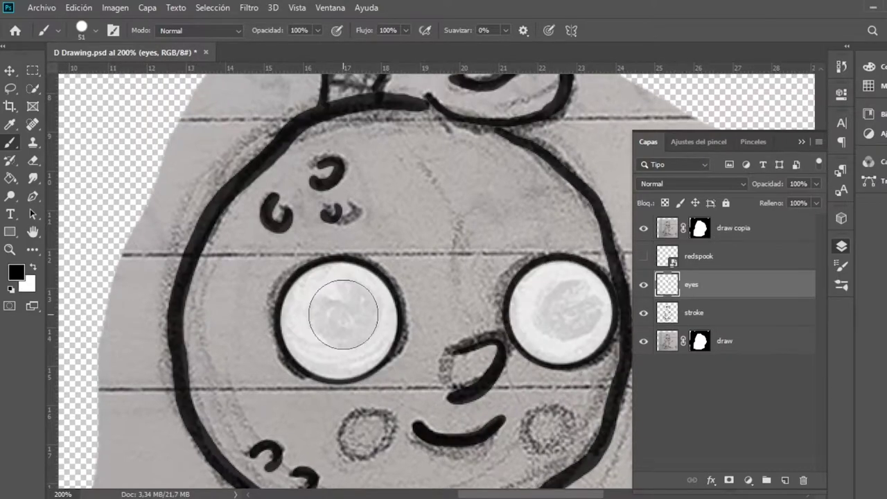
Paint black pupils in both eyes, setting the brush size to 4.
{"action": "left_click", "coordinate": [344, 315]}
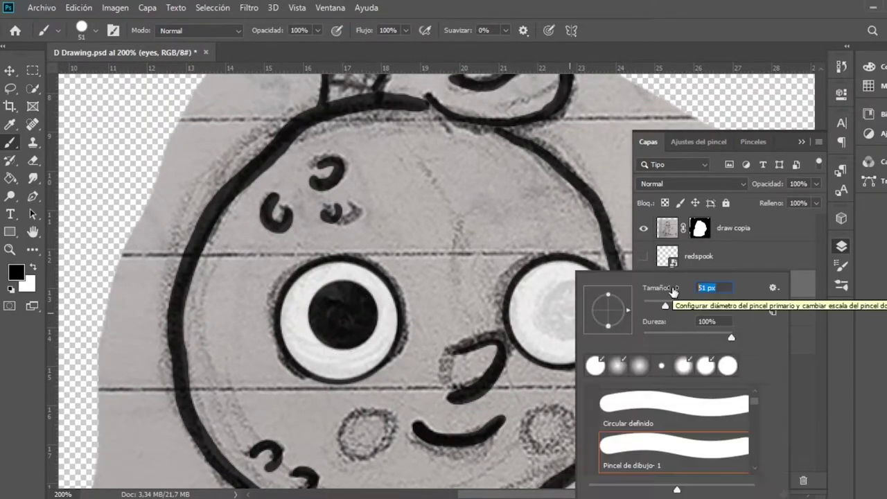
{"action": "right_click", "coordinate": [577, 312]}
{"action": "type", "text": "48"}
{"action": "key", "text": "Return"}
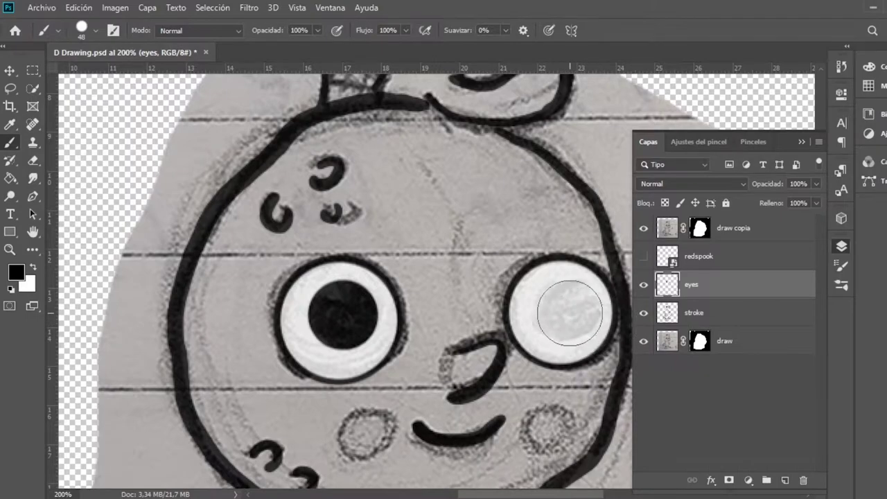
{"action": "left_click", "coordinate": [569, 310]}
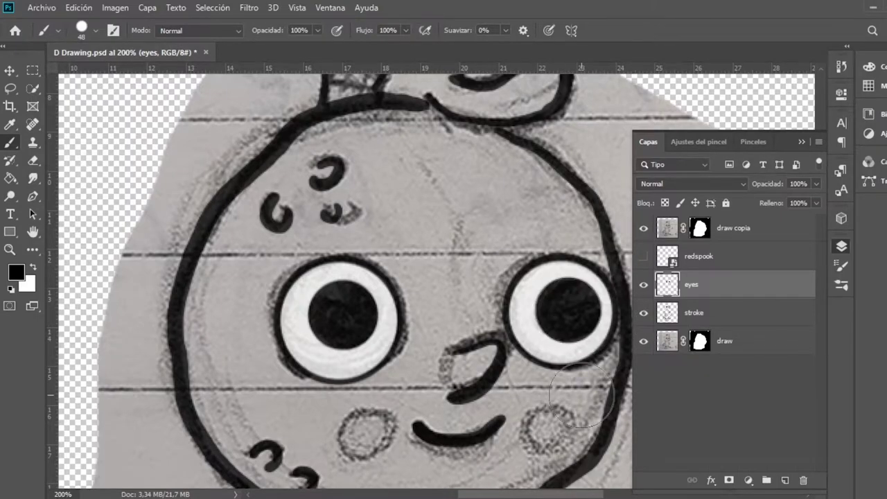
Add small white highlight dots on both pupils.
{"action": "scroll", "coordinate": [356, 350], "scroll_direction": "up", "scroll_amount": 1}
{"action": "left_click", "coordinate": [34, 267]}
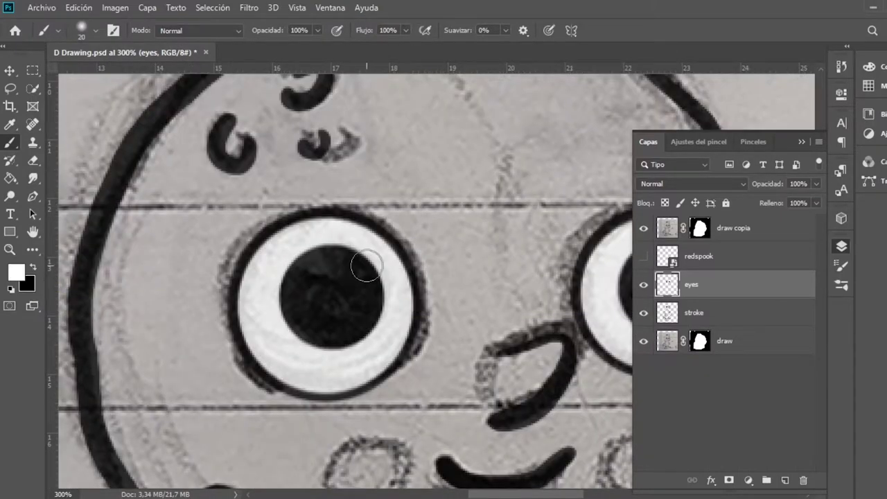
{"action": "left_click", "coordinate": [313, 263]}
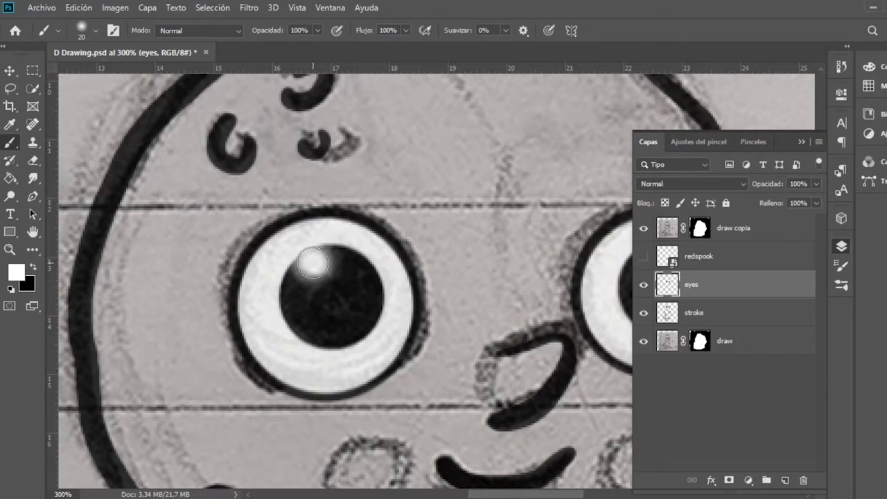
{"action": "left_click", "coordinate": [313, 262]}
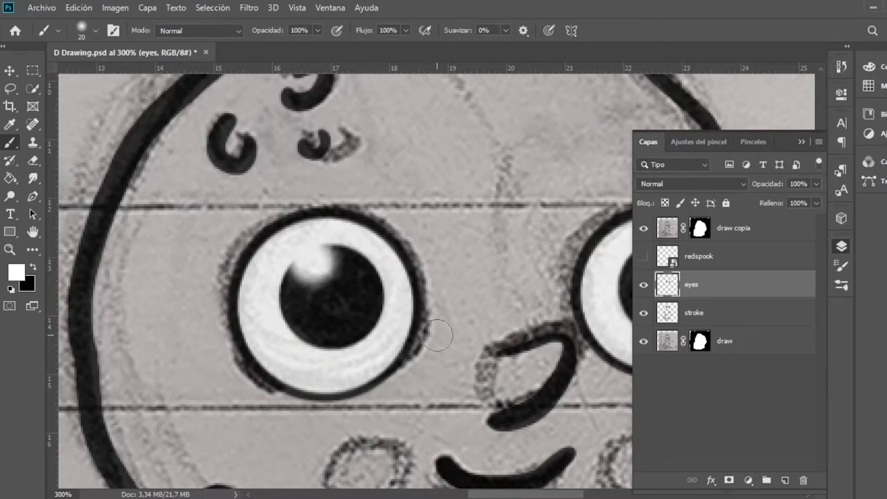
{"action": "scroll", "coordinate": [438, 336], "scroll_direction": "right", "scroll_amount": 5}
{"action": "left_click", "coordinate": [466, 246]}
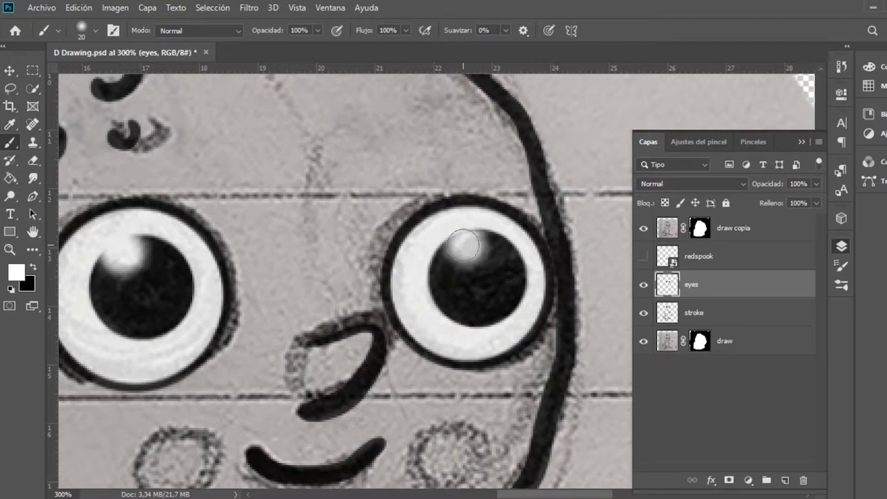
{"action": "left_click", "coordinate": [462, 244]}
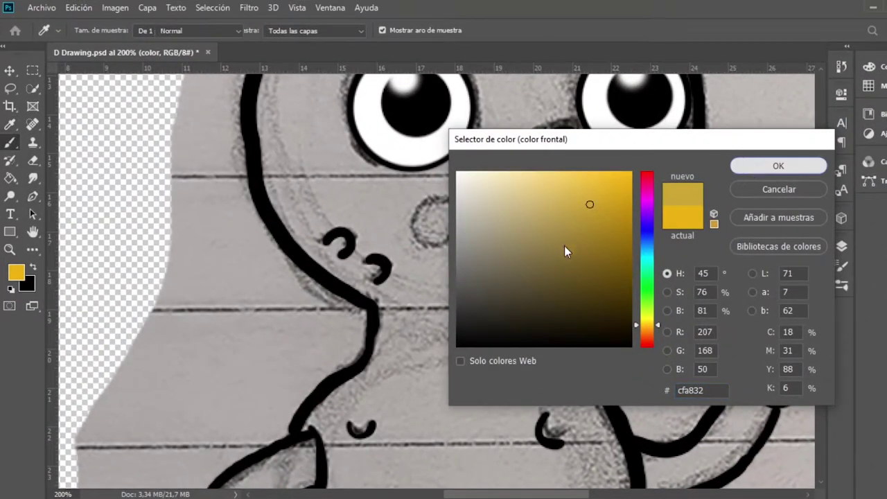
Paint yellow cfa832 over the neck, chest and waving arm down to the cuff.
{"action": "mouse_move", "coordinate": [406, 317]}
{"action": "left_mouse_down"}
{"action": "mouse_move", "coordinate": [426, 343]}
{"action": "mouse_move", "coordinate": [393, 344]}
{"action": "left_mouse_up"}
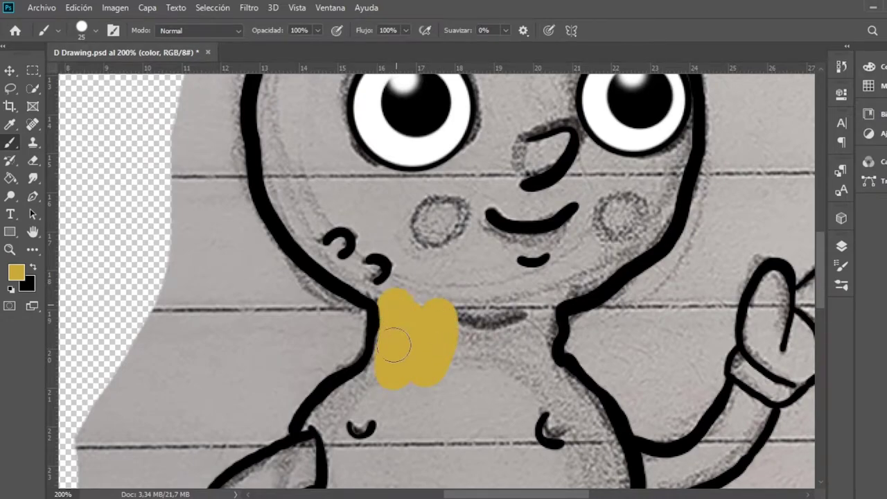
{"action": "key", "text": "ctrl+plus"}
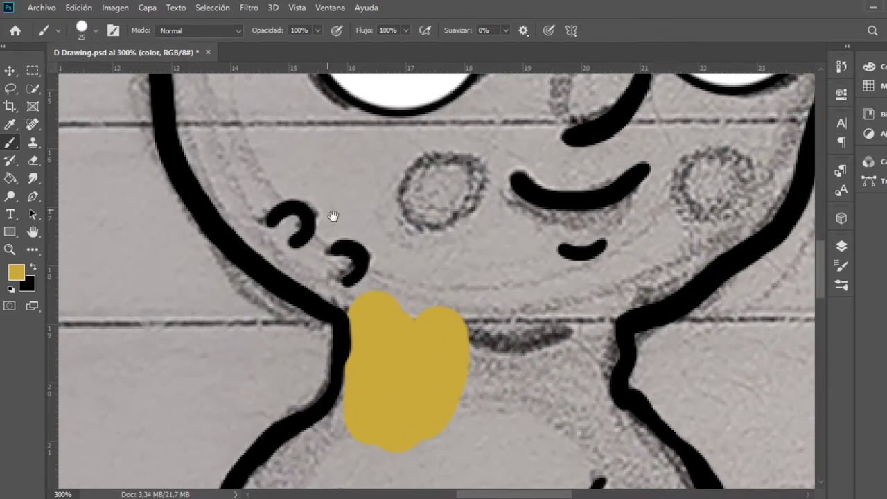
{"action": "scroll", "coordinate": [410, 248], "scroll_direction": "down", "scroll_amount": 2}
{"action": "left_click_drag", "start_coordinate": [410, 248], "coordinate": [405, 182]}
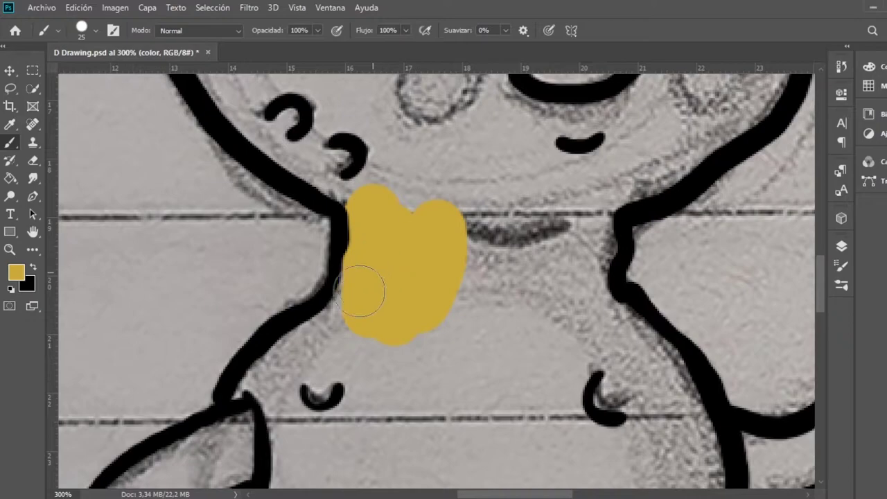
{"action": "mouse_move", "coordinate": [361, 291]}
{"action": "left_mouse_down"}
{"action": "mouse_move", "coordinate": [323, 353]}
{"action": "mouse_move", "coordinate": [287, 382]}
{"action": "left_mouse_up"}
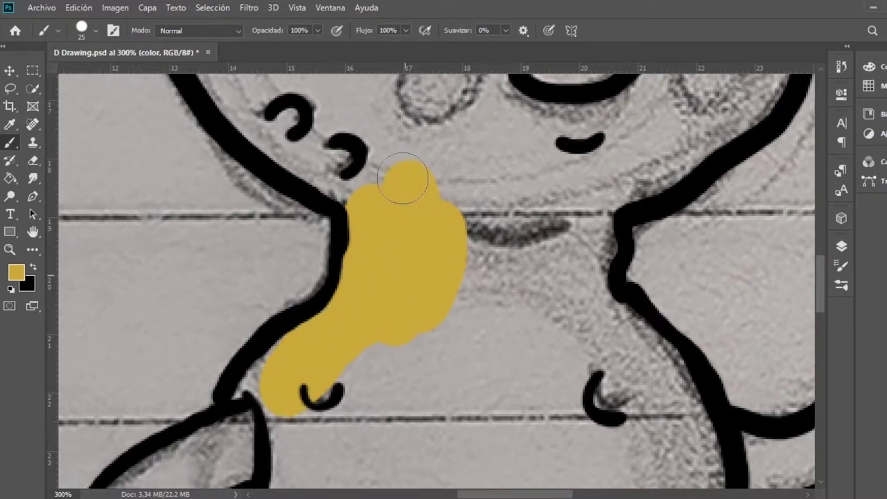
{"action": "mouse_move", "coordinate": [403, 178]}
{"action": "left_mouse_down"}
{"action": "mouse_move", "coordinate": [461, 208]}
{"action": "mouse_move", "coordinate": [332, 416]}
{"action": "left_mouse_up"}
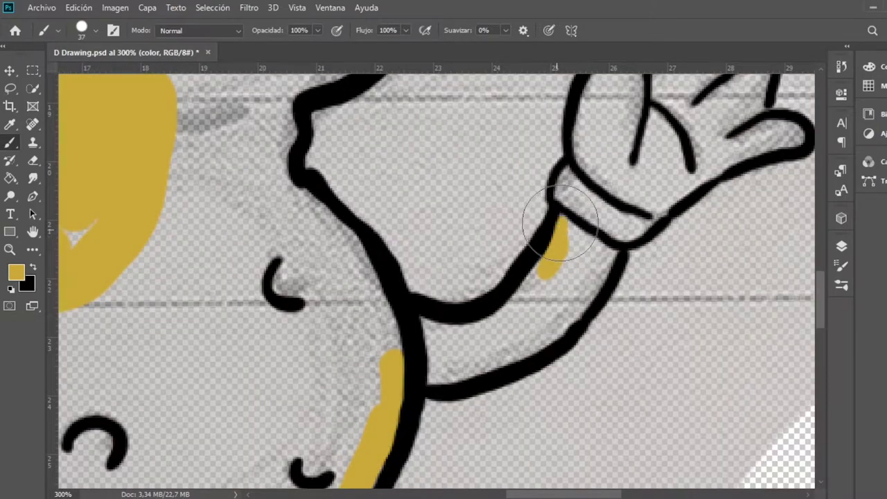
{"action": "mouse_move", "coordinate": [561, 226]}
{"action": "left_mouse_down"}
{"action": "mouse_move", "coordinate": [598, 246]}
{"action": "mouse_move", "coordinate": [594, 297]}
{"action": "mouse_move", "coordinate": [586, 262]}
{"action": "mouse_move", "coordinate": [548, 236]}
{"action": "mouse_move", "coordinate": [589, 229]}
{"action": "mouse_move", "coordinate": [526, 331]}
{"action": "mouse_move", "coordinate": [436, 366]}
{"action": "mouse_move", "coordinate": [432, 353]}
{"action": "mouse_move", "coordinate": [460, 337]}
{"action": "left_mouse_up"}
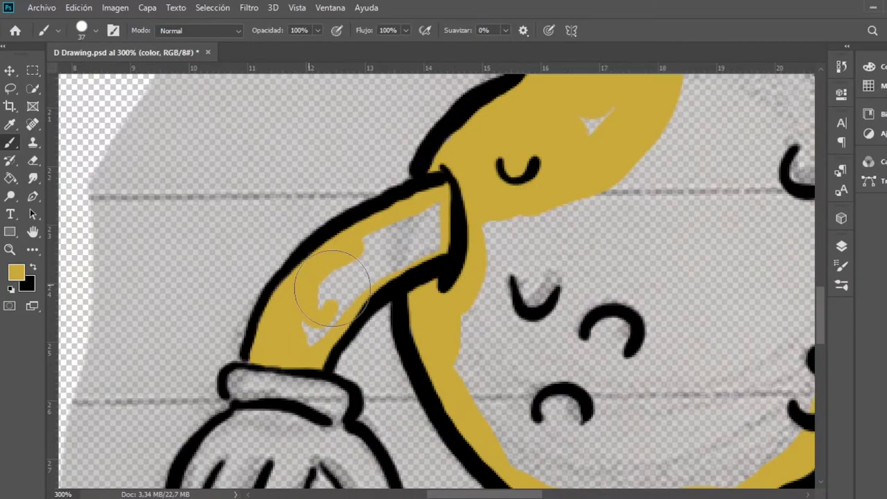
{"action": "mouse_move", "coordinate": [333, 288]}
{"action": "left_mouse_down"}
{"action": "mouse_move", "coordinate": [307, 316]}
{"action": "mouse_move", "coordinate": [386, 234]}
{"action": "mouse_move", "coordinate": [440, 252]}
{"action": "mouse_move", "coordinate": [402, 250]}
{"action": "mouse_move", "coordinate": [376, 263]}
{"action": "left_mouse_up"}
{"action": "mouse_move", "coordinate": [340, 347]}
{"action": "left_mouse_down"}
{"action": "mouse_move", "coordinate": [359, 409]}
{"action": "mouse_move", "coordinate": [347, 353]}
{"action": "mouse_move", "coordinate": [307, 293]}
{"action": "mouse_move", "coordinate": [316, 283]}
{"action": "mouse_move", "coordinate": [253, 214]}
{"action": "mouse_move", "coordinate": [233, 135]}
{"action": "mouse_move", "coordinate": [192, 218]}
{"action": "left_mouse_up"}
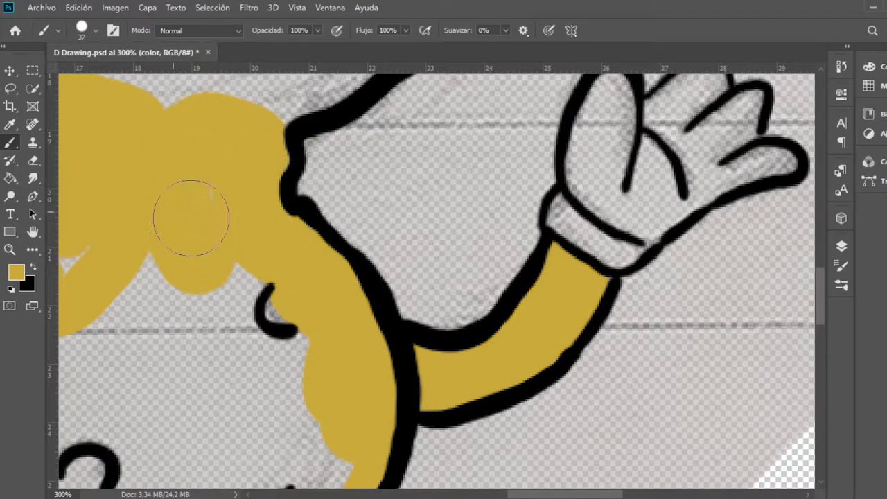
Fill the lower body, head, cheek and nose with yellow, then pick red ff0000.
{"action": "mouse_move", "coordinate": [169, 287]}
{"action": "left_mouse_down"}
{"action": "mouse_move", "coordinate": [169, 422]}
{"action": "mouse_move", "coordinate": [267, 395]}
{"action": "mouse_move", "coordinate": [317, 198]}
{"action": "mouse_move", "coordinate": [420, 199]}
{"action": "mouse_move", "coordinate": [406, 307]}
{"action": "mouse_move", "coordinate": [505, 378]}
{"action": "mouse_move", "coordinate": [445, 406]}
{"action": "left_mouse_up"}
{"action": "scroll", "coordinate": [446, 406], "scroll_direction": "down", "scroll_amount": 5}
{"action": "left_click_drag", "start_coordinate": [243, 291], "coordinate": [312, 288]}
{"action": "mouse_move", "coordinate": [450, 248]}
{"action": "left_mouse_down"}
{"action": "mouse_move", "coordinate": [366, 218]}
{"action": "mouse_move", "coordinate": [277, 238]}
{"action": "left_mouse_up"}
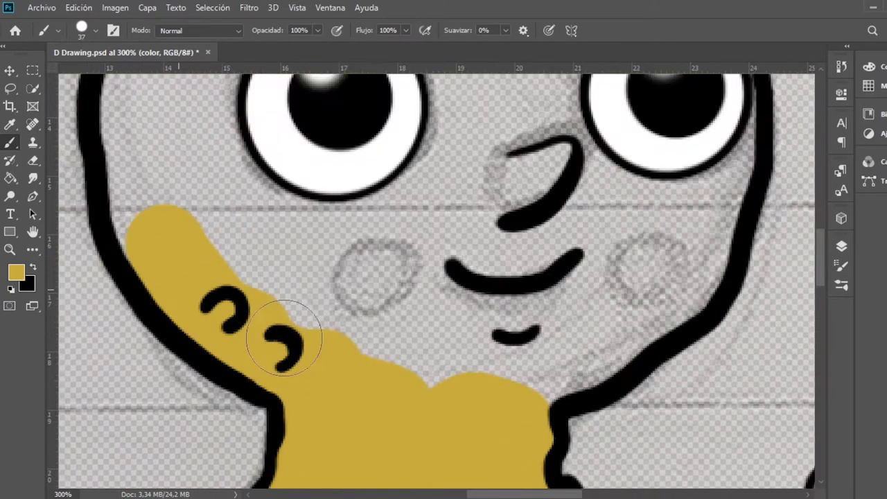
{"action": "mouse_move", "coordinate": [284, 338]}
{"action": "left_mouse_down"}
{"action": "mouse_move", "coordinate": [392, 353]}
{"action": "mouse_move", "coordinate": [459, 312]}
{"action": "mouse_move", "coordinate": [521, 307]}
{"action": "mouse_move", "coordinate": [494, 378]}
{"action": "mouse_move", "coordinate": [534, 368]}
{"action": "mouse_move", "coordinate": [588, 333]}
{"action": "mouse_move", "coordinate": [589, 360]}
{"action": "mouse_move", "coordinate": [572, 279]}
{"action": "mouse_move", "coordinate": [511, 233]}
{"action": "left_mouse_up"}
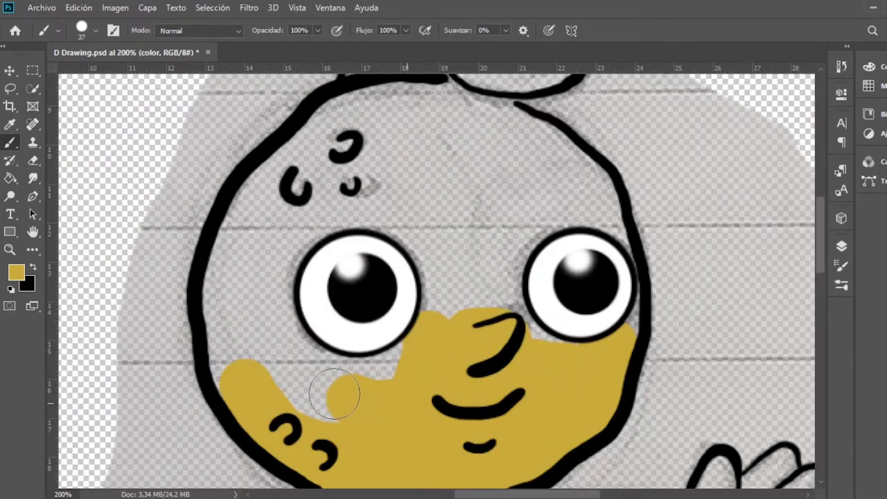
{"action": "mouse_move", "coordinate": [340, 393]}
{"action": "left_mouse_down"}
{"action": "mouse_move", "coordinate": [402, 208]}
{"action": "mouse_move", "coordinate": [502, 237]}
{"action": "mouse_move", "coordinate": [465, 254]}
{"action": "mouse_move", "coordinate": [451, 183]}
{"action": "mouse_move", "coordinate": [282, 247]}
{"action": "mouse_move", "coordinate": [527, 198]}
{"action": "mouse_move", "coordinate": [495, 212]}
{"action": "mouse_move", "coordinate": [527, 319]}
{"action": "mouse_move", "coordinate": [330, 351]}
{"action": "left_mouse_up"}
{"action": "mouse_move", "coordinate": [298, 415]}
{"action": "left_mouse_down"}
{"action": "mouse_move", "coordinate": [256, 277]}
{"action": "mouse_move", "coordinate": [422, 93]}
{"action": "mouse_move", "coordinate": [443, 99]}
{"action": "mouse_move", "coordinate": [439, 138]}
{"action": "mouse_move", "coordinate": [559, 208]}
{"action": "mouse_move", "coordinate": [574, 298]}
{"action": "mouse_move", "coordinate": [617, 307]}
{"action": "mouse_move", "coordinate": [574, 248]}
{"action": "mouse_move", "coordinate": [607, 243]}
{"action": "mouse_move", "coordinate": [595, 198]}
{"action": "mouse_move", "coordinate": [564, 159]}
{"action": "mouse_move", "coordinate": [465, 113]}
{"action": "left_mouse_up"}
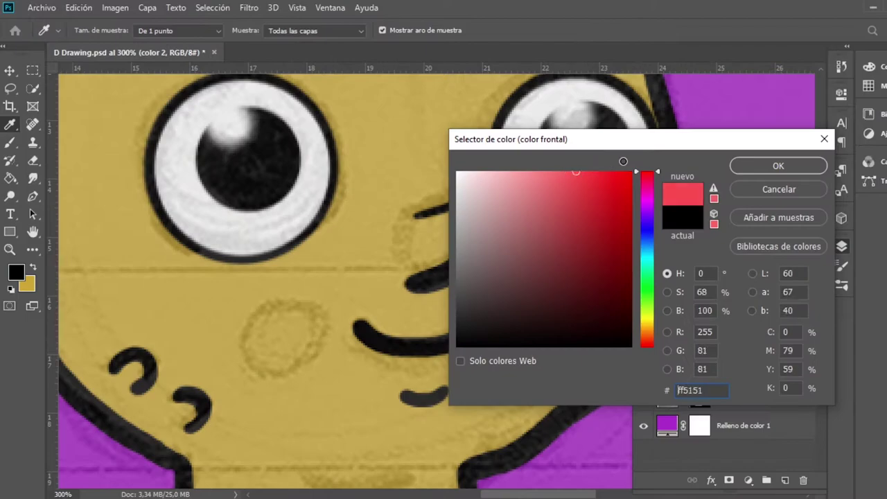
{"action": "left_click_drag", "start_coordinate": [623, 162], "coordinate": [664, 155]}
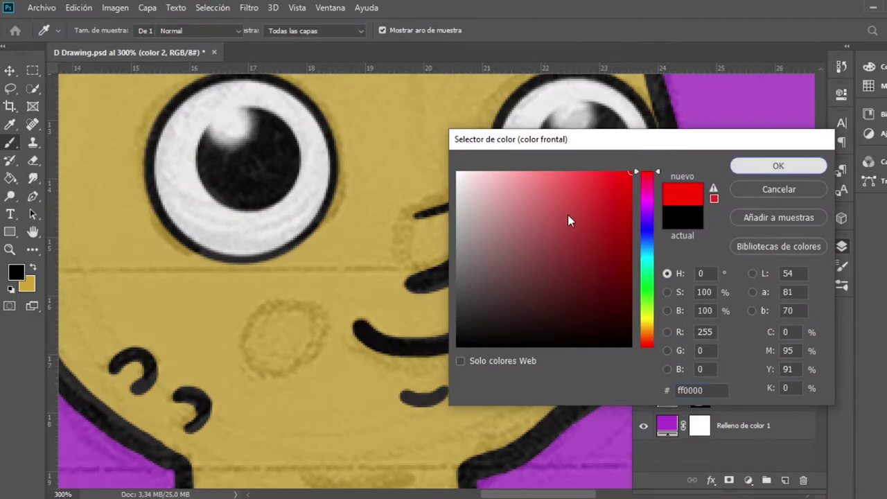
Confirm red ff0000 and set a fully soft brush at 45 px.
{"action": "left_click", "coordinate": [794, 162]}
{"action": "key", "text": "b"}
{"action": "right_click", "coordinate": [421, 335]}
{"action": "left_click_drag", "start_coordinate": [418, 335], "coordinate": [331, 343]}
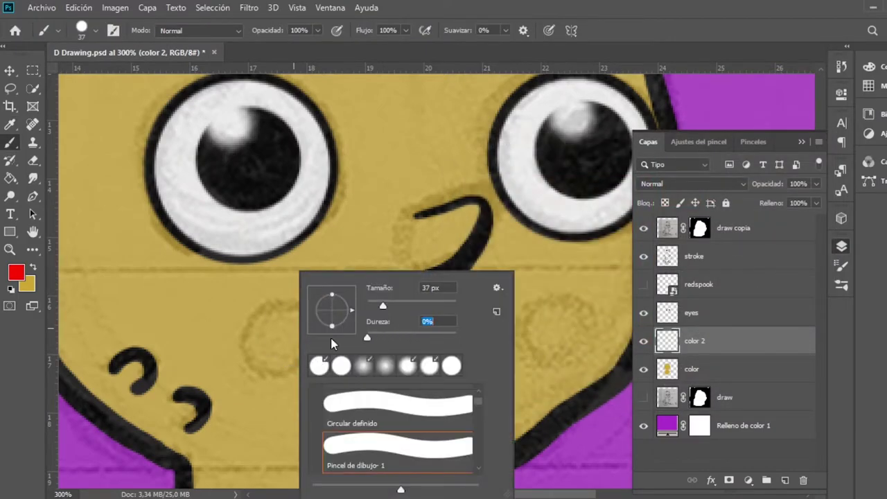
{"action": "key", "text": "Return"}
{"action": "right_click", "coordinate": [279, 336]}
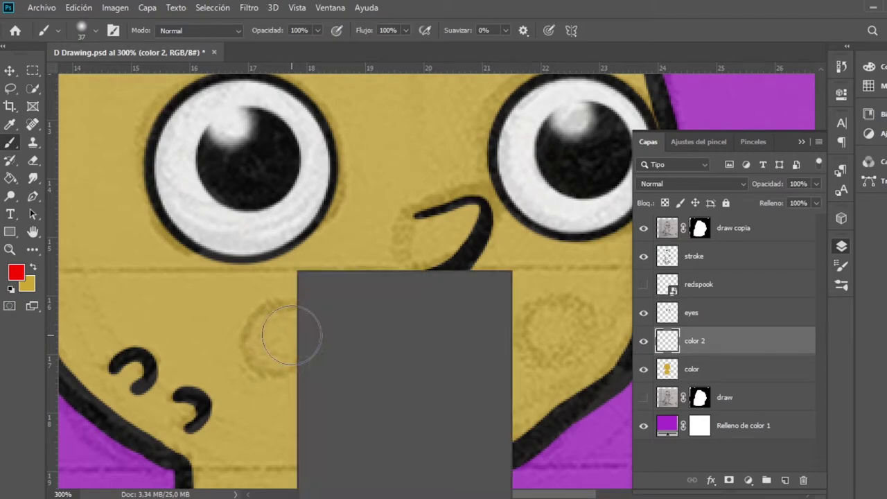
{"action": "type", "text": "45"}
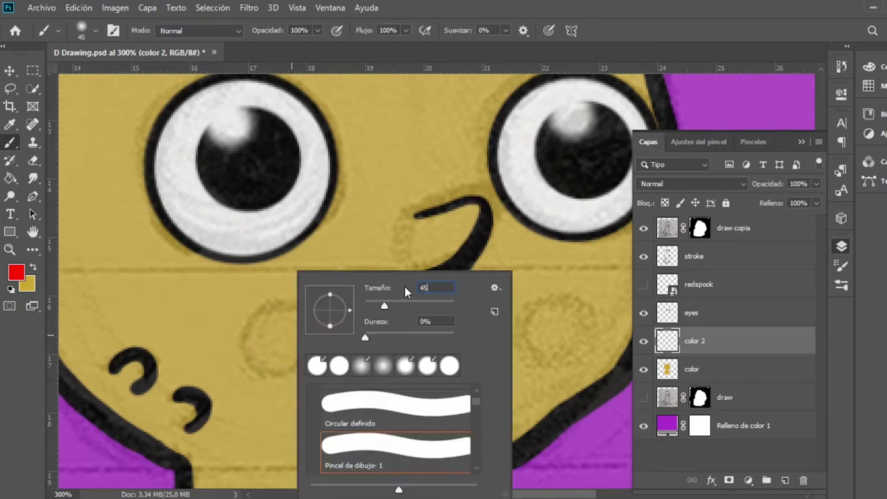
{"action": "key", "text": "Return"}
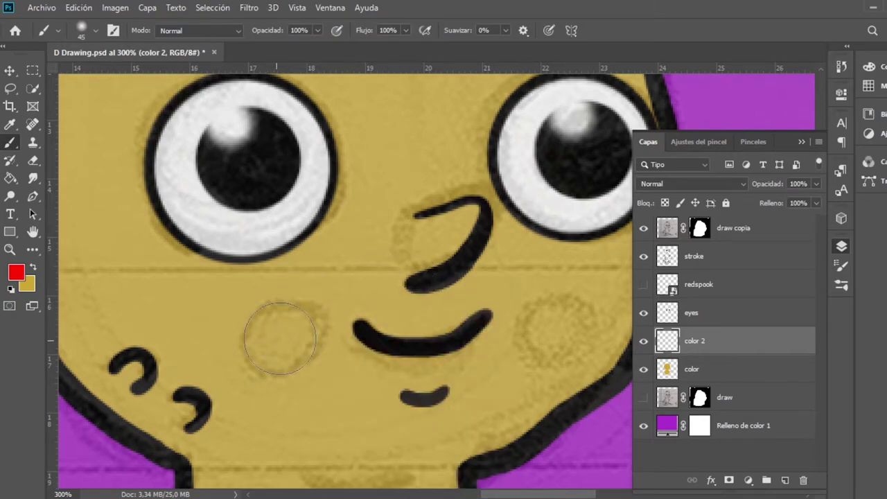
Paint soft red blush on both cheeks and the nose, then confirm dark grey.
{"action": "left_click_drag", "start_coordinate": [280, 337], "coordinate": [285, 340]}
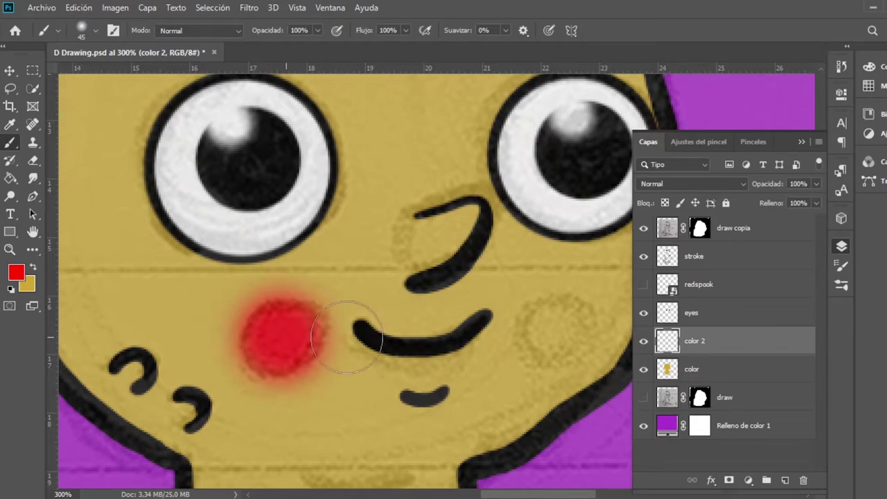
{"action": "left_click_drag", "start_coordinate": [560, 327], "coordinate": [560, 328]}
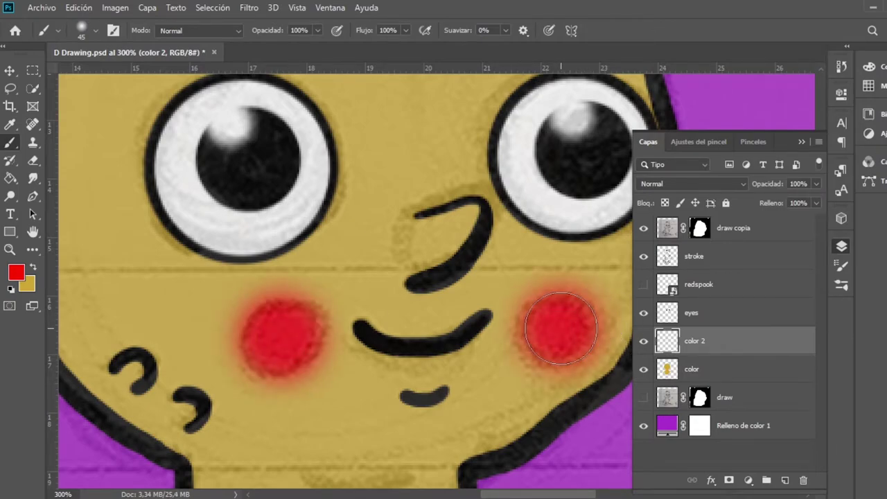
{"action": "mouse_move", "coordinate": [420, 266]}
{"action": "left_mouse_down"}
{"action": "mouse_move", "coordinate": [463, 215]}
{"action": "mouse_move", "coordinate": [420, 275]}
{"action": "left_mouse_up"}
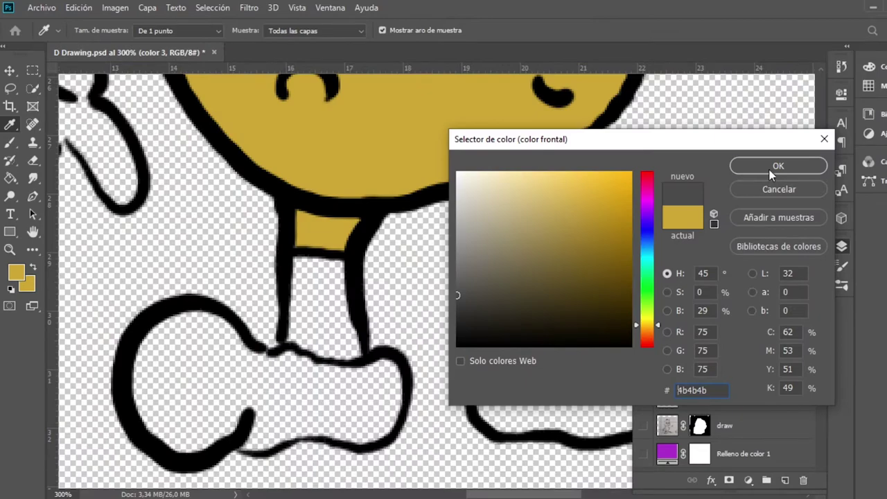
{"action": "left_click", "coordinate": [773, 170]}
Fill both shoes with solid dark grey using a 100% hardness brush, then shrink the brush.
{"action": "key", "text": "b"}
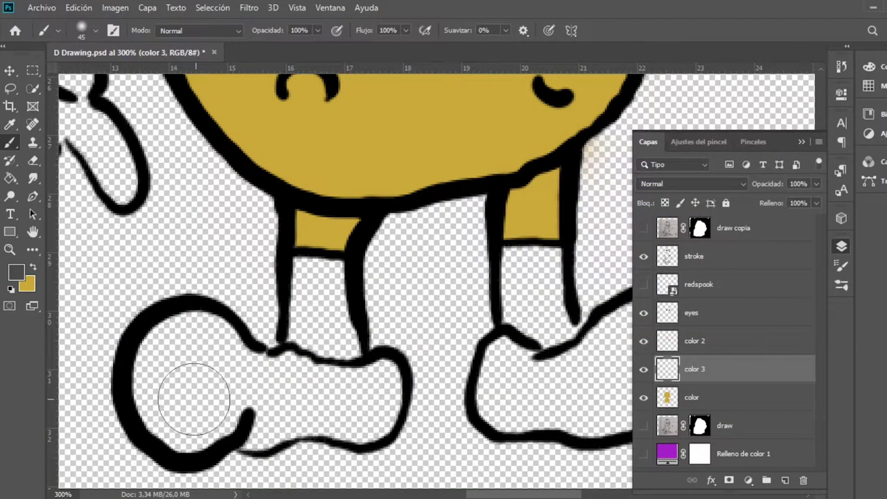
{"action": "mouse_move", "coordinate": [188, 377]}
{"action": "left_mouse_down"}
{"action": "mouse_move", "coordinate": [192, 388]}
{"action": "mouse_move", "coordinate": [172, 409]}
{"action": "left_mouse_up"}
{"action": "right_click", "coordinate": [205, 409]}
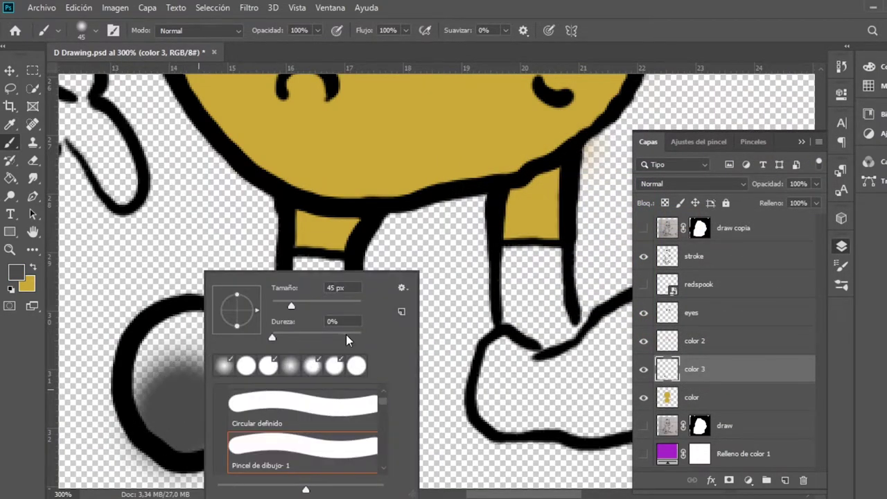
{"action": "key", "text": "Return"}
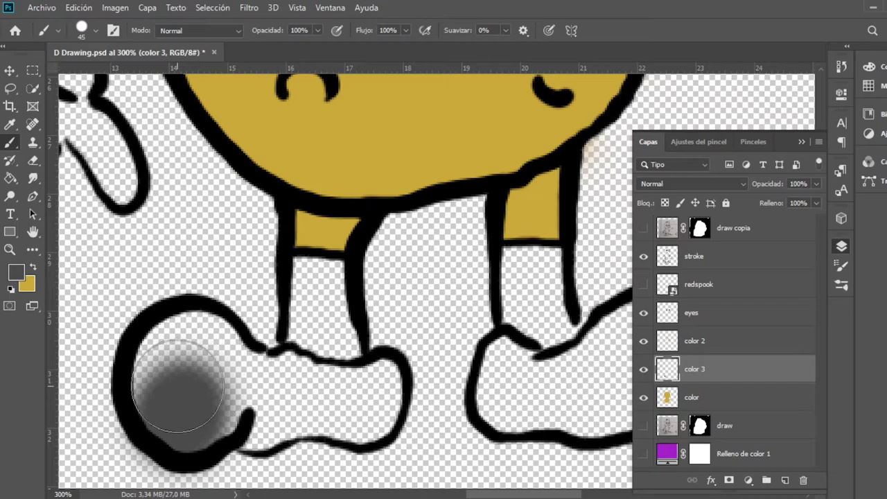
{"action": "mouse_move", "coordinate": [194, 374]}
{"action": "left_mouse_down"}
{"action": "mouse_move", "coordinate": [179, 366]}
{"action": "mouse_move", "coordinate": [186, 357]}
{"action": "mouse_move", "coordinate": [187, 374]}
{"action": "mouse_move", "coordinate": [179, 366]}
{"action": "mouse_move", "coordinate": [198, 389]}
{"action": "mouse_move", "coordinate": [197, 403]}
{"action": "mouse_move", "coordinate": [247, 386]}
{"action": "left_mouse_up"}
{"action": "mouse_move", "coordinate": [681, 330]}
{"action": "left_mouse_down"}
{"action": "mouse_move", "coordinate": [513, 315]}
{"action": "mouse_move", "coordinate": [534, 327]}
{"action": "mouse_move", "coordinate": [525, 356]}
{"action": "mouse_move", "coordinate": [531, 369]}
{"action": "mouse_move", "coordinate": [525, 337]}
{"action": "mouse_move", "coordinate": [506, 356]}
{"action": "mouse_move", "coordinate": [482, 361]}
{"action": "mouse_move", "coordinate": [376, 367]}
{"action": "mouse_move", "coordinate": [432, 323]}
{"action": "mouse_move", "coordinate": [382, 369]}
{"action": "mouse_move", "coordinate": [342, 353]}
{"action": "mouse_move", "coordinate": [339, 337]}
{"action": "mouse_move", "coordinate": [328, 352]}
{"action": "mouse_move", "coordinate": [327, 390]}
{"action": "mouse_move", "coordinate": [340, 390]}
{"action": "left_mouse_up"}
{"action": "key", "text": "bracketleft"}
{"action": "key", "text": "bracketleft"}
{"action": "key", "text": "bracketleft"}
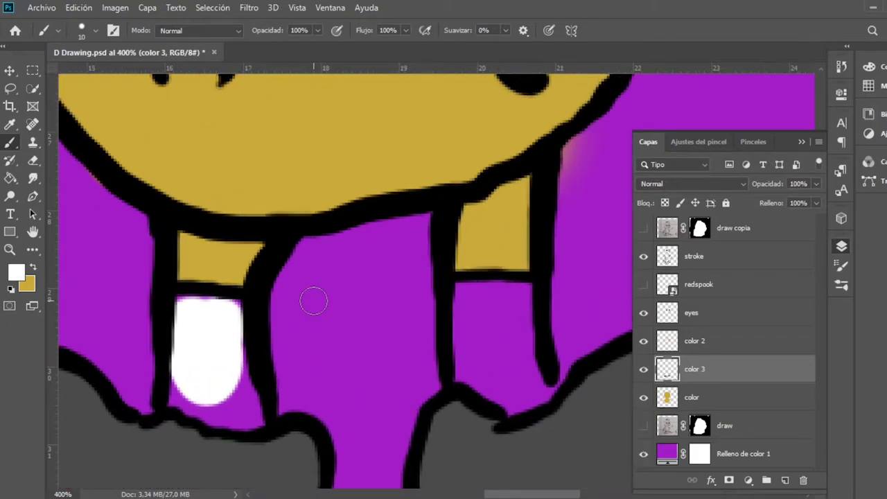
Fill both socks with white.
{"action": "scroll", "coordinate": [313, 297], "scroll_direction": "up", "scroll_amount": 1}
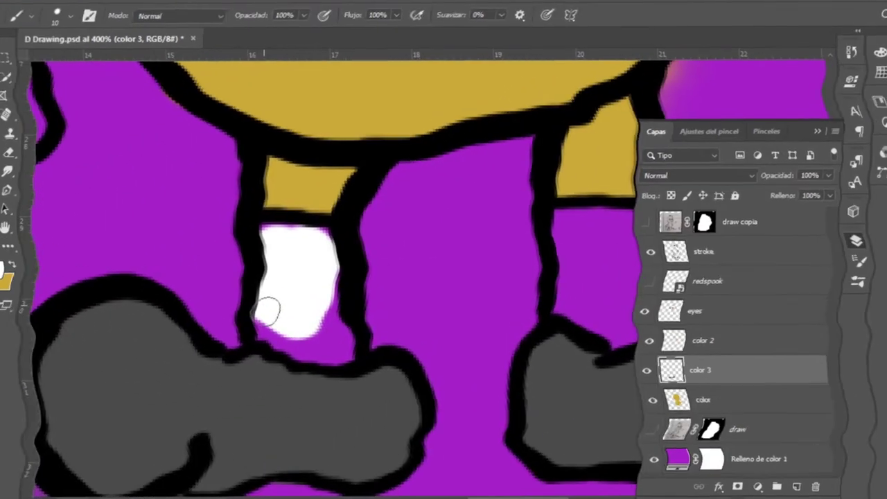
{"action": "mouse_move", "coordinate": [281, 336]}
{"action": "left_mouse_down"}
{"action": "mouse_move", "coordinate": [347, 353]}
{"action": "mouse_move", "coordinate": [345, 278]}
{"action": "left_mouse_up"}
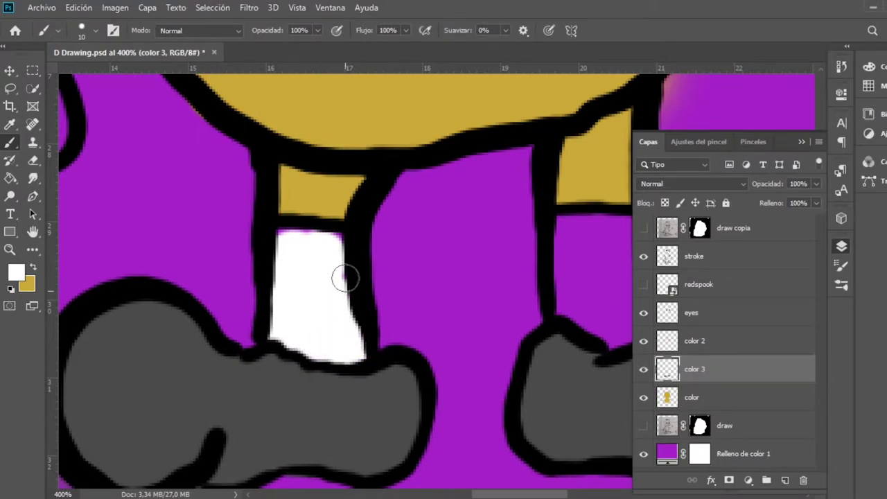
{"action": "mouse_move", "coordinate": [638, 320]}
{"action": "left_mouse_down"}
{"action": "mouse_move", "coordinate": [523, 307]}
{"action": "mouse_move", "coordinate": [489, 313]}
{"action": "mouse_move", "coordinate": [471, 302]}
{"action": "mouse_move", "coordinate": [471, 238]}
{"action": "mouse_move", "coordinate": [507, 277]}
{"action": "mouse_move", "coordinate": [493, 297]}
{"action": "left_mouse_up"}
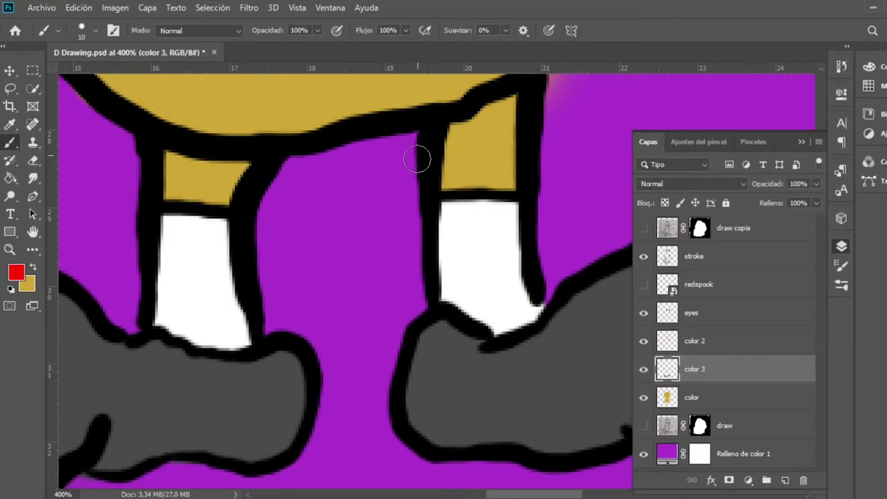
Paint red stripes across both socks and a blue stripe below the right sock's red one.
{"action": "left_click_drag", "start_coordinate": [431, 224], "coordinate": [539, 228]}
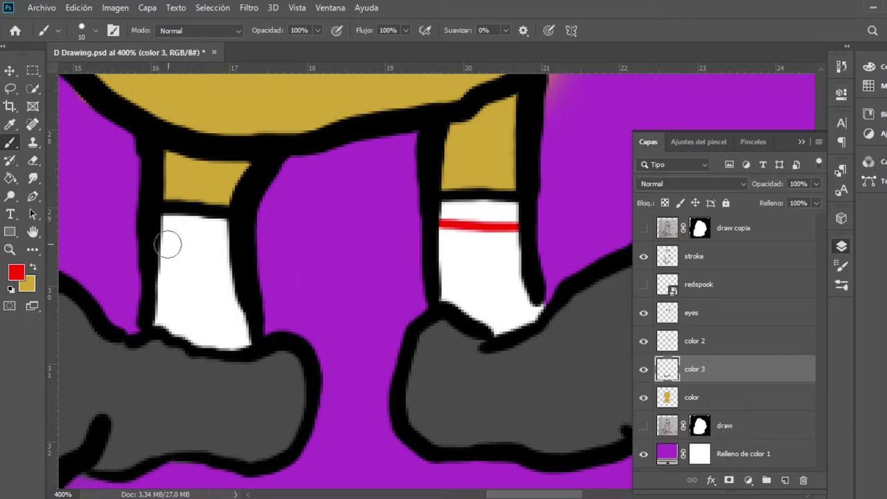
{"action": "left_click_drag", "start_coordinate": [153, 238], "coordinate": [224, 242]}
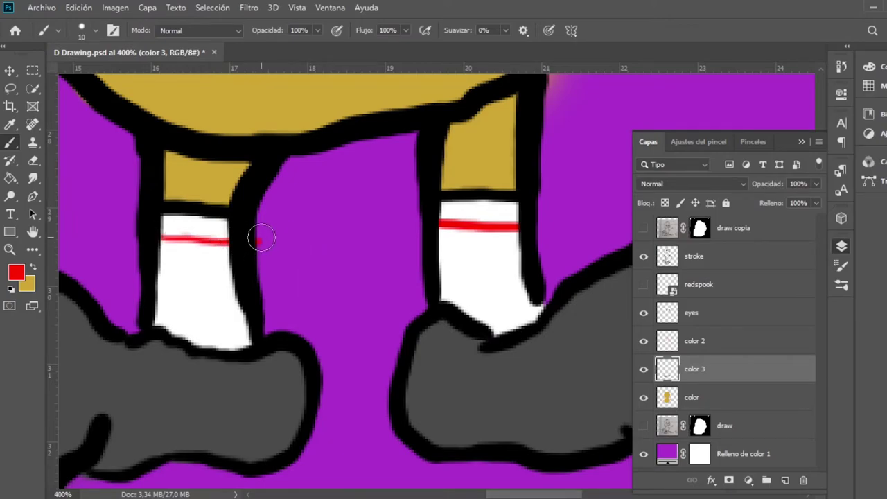
{"action": "key", "text": "ctrl+z"}
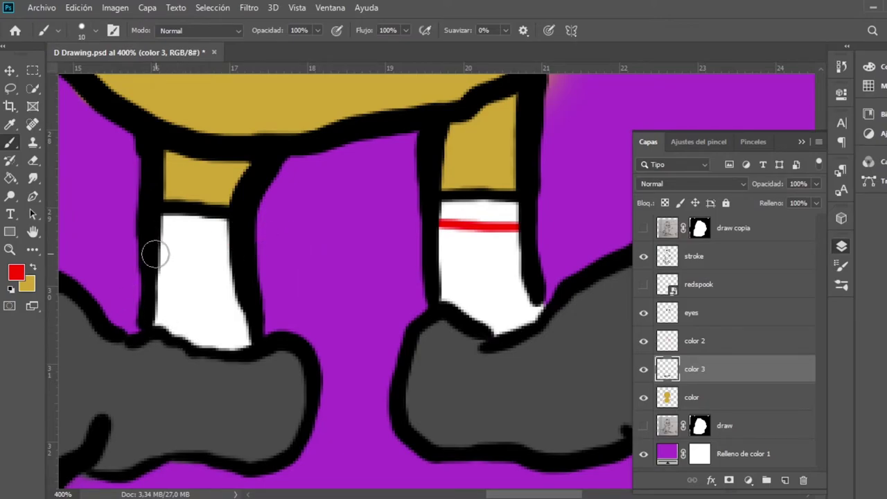
{"action": "left_click_drag", "start_coordinate": [153, 238], "coordinate": [254, 241]}
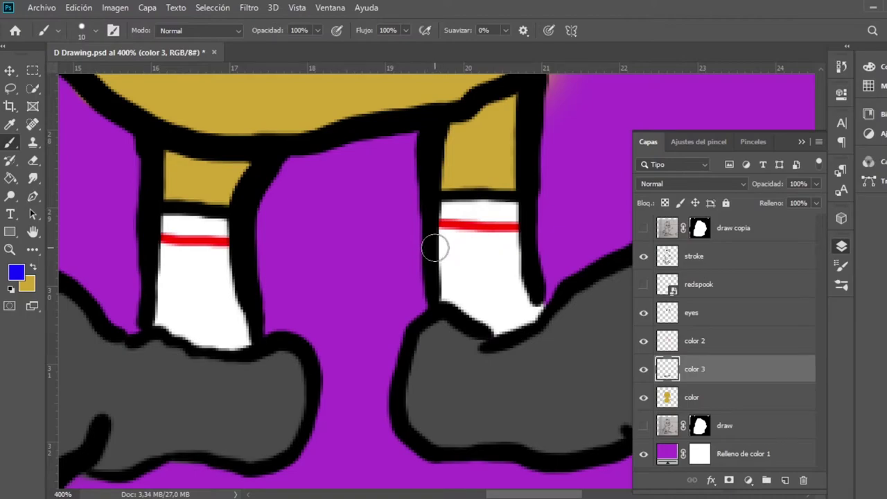
{"action": "left_click_drag", "start_coordinate": [435, 247], "coordinate": [527, 246]}
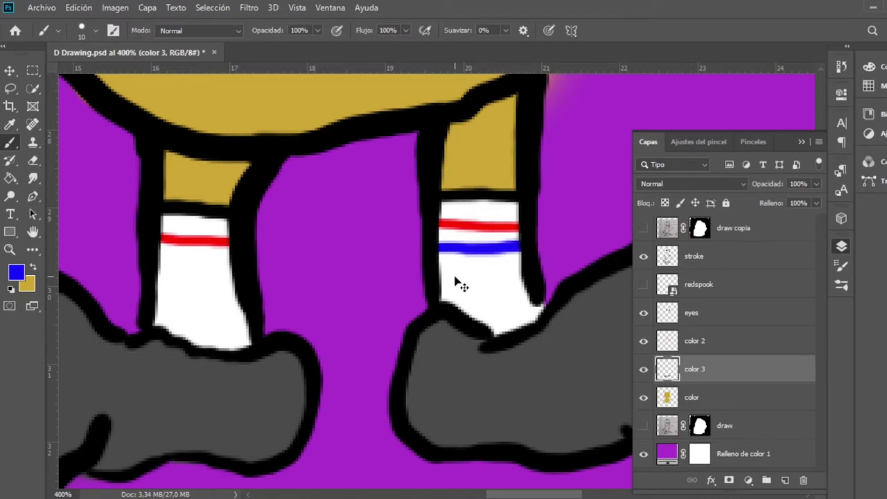
{"action": "key", "text": "ctrl+z"}
{"action": "left_click_drag", "start_coordinate": [431, 249], "coordinate": [521, 252]}
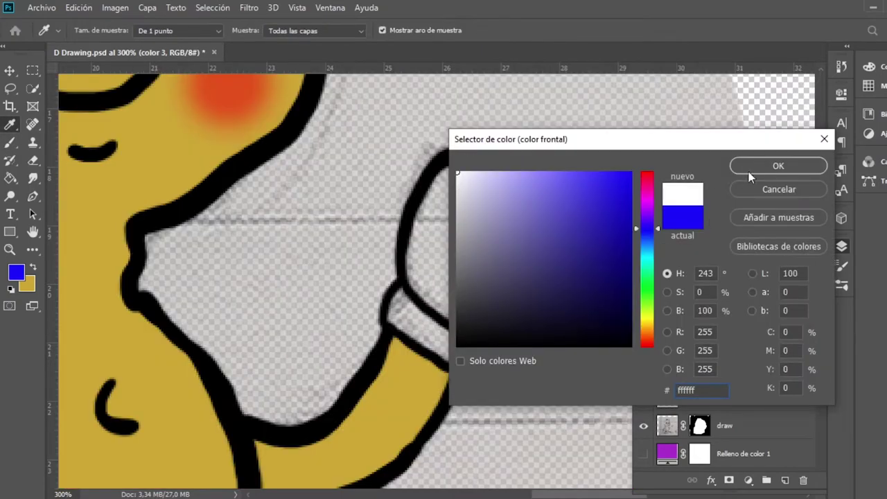
Confirm white and start painting the first glove's palm.
{"action": "left_click", "coordinate": [750, 169]}
{"action": "key", "text": "b"}
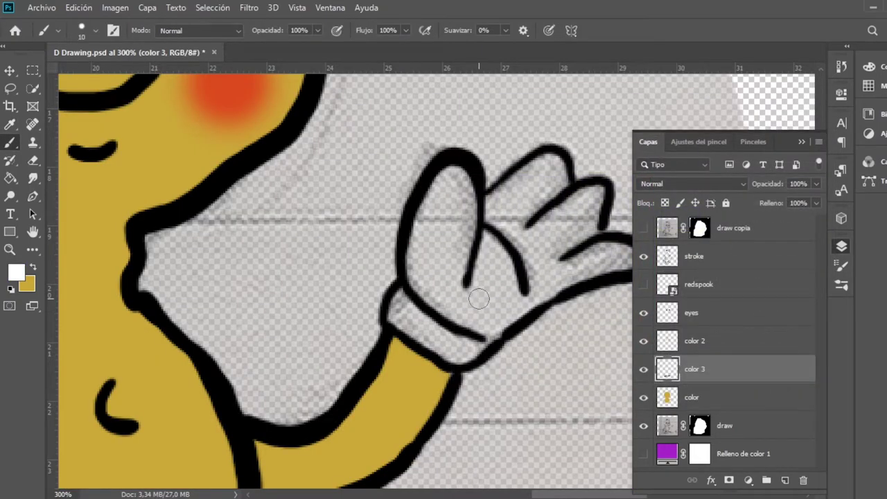
{"action": "mouse_move", "coordinate": [474, 247]}
{"action": "left_mouse_down"}
{"action": "mouse_move", "coordinate": [475, 284]}
{"action": "mouse_move", "coordinate": [455, 254]}
{"action": "mouse_move", "coordinate": [412, 290]}
{"action": "mouse_move", "coordinate": [447, 189]}
{"action": "left_mouse_up"}
{"action": "right_click", "coordinate": [445, 239]}
{"action": "key", "text": "Escape"}
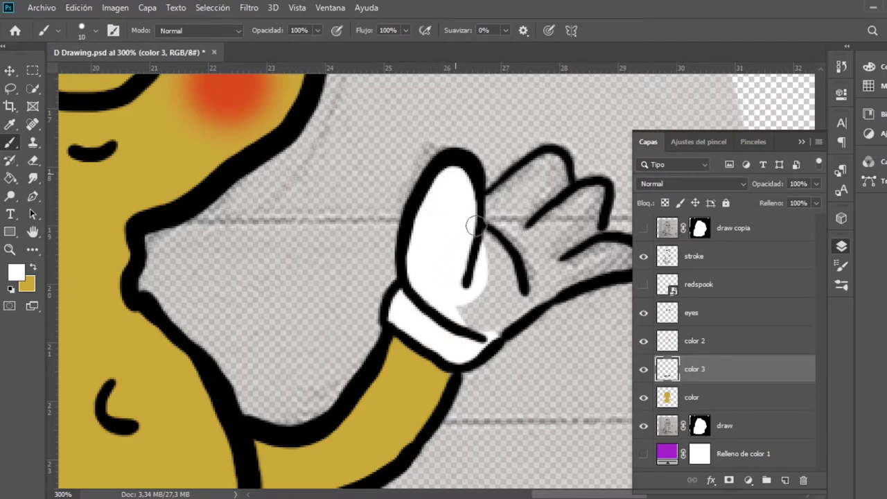
{"action": "left_click_drag", "start_coordinate": [472, 226], "coordinate": [510, 270]}
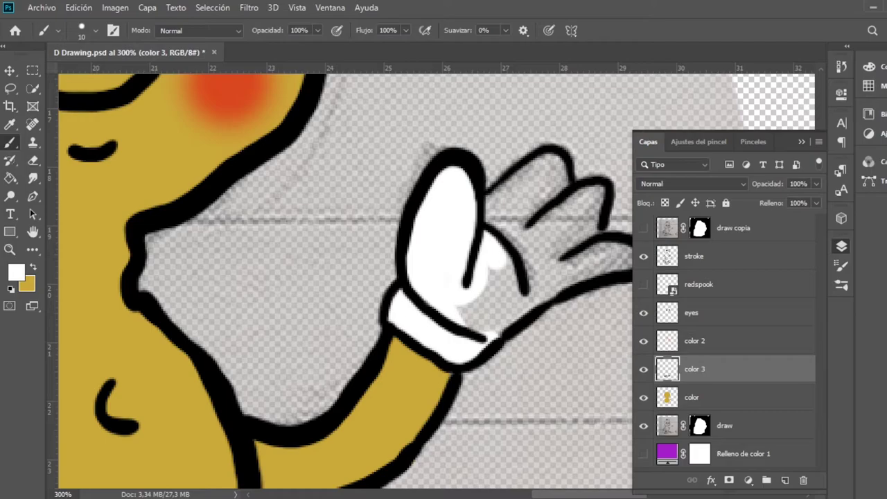
Hide the layers list and fill the rest of the palm and fingers white.
{"action": "left_click", "coordinate": [819, 135]}
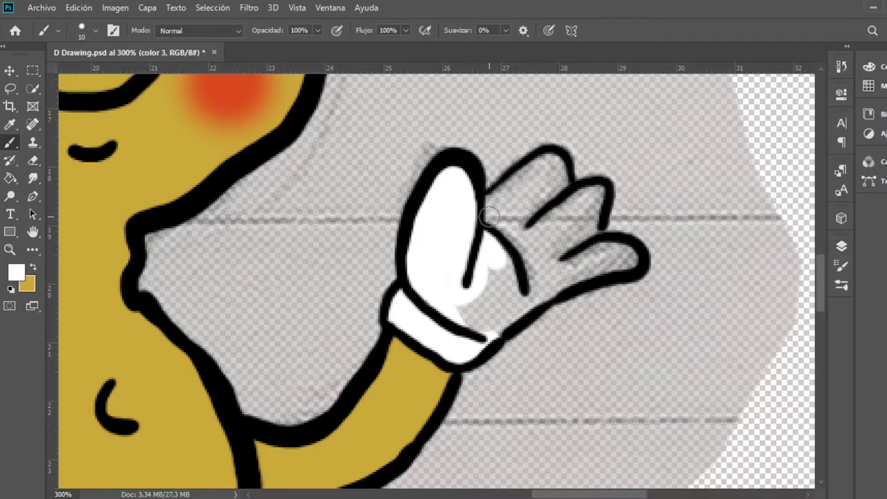
{"action": "left_click_drag", "start_coordinate": [489, 217], "coordinate": [523, 247]}
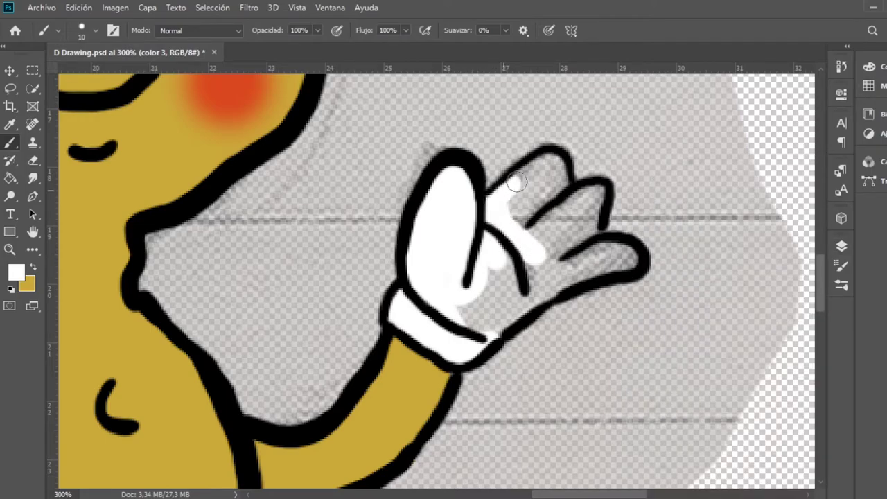
{"action": "left_click_drag", "start_coordinate": [516, 183], "coordinate": [536, 167]}
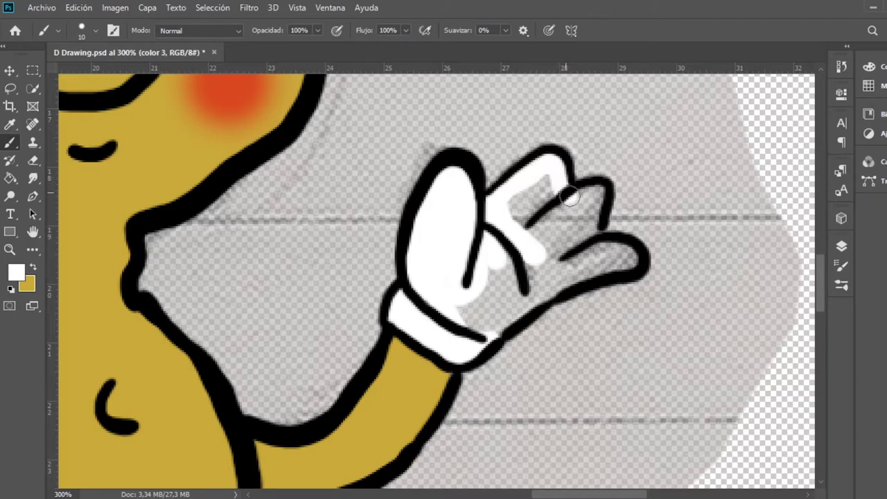
{"action": "mouse_move", "coordinate": [596, 217]}
{"action": "left_mouse_down"}
{"action": "mouse_move", "coordinate": [588, 246]}
{"action": "mouse_move", "coordinate": [623, 251]}
{"action": "mouse_move", "coordinate": [497, 283]}
{"action": "mouse_move", "coordinate": [529, 284]}
{"action": "left_mouse_up"}
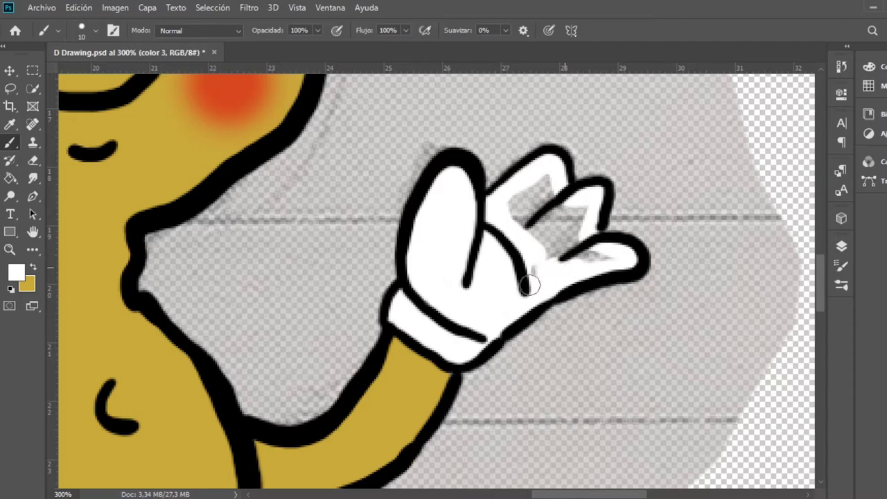
{"action": "mouse_move", "coordinate": [593, 262]}
{"action": "left_mouse_down"}
{"action": "mouse_move", "coordinate": [522, 263]}
{"action": "mouse_move", "coordinate": [513, 200]}
{"action": "mouse_move", "coordinate": [517, 215]}
{"action": "left_mouse_up"}
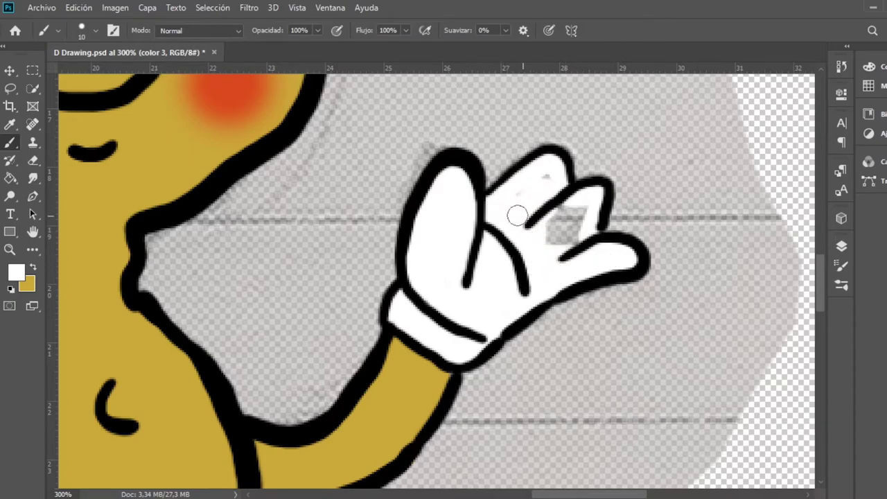
{"action": "mouse_move", "coordinate": [543, 182]}
{"action": "left_mouse_down"}
{"action": "mouse_move", "coordinate": [553, 257]}
{"action": "mouse_move", "coordinate": [578, 220]}
{"action": "left_mouse_up"}
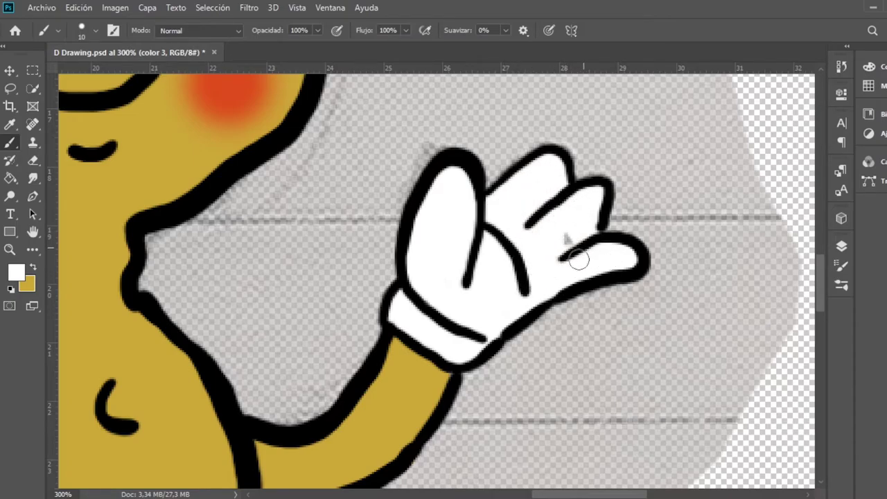
Fill the other glove's cuff, palm, fingers and thumb with white.
{"action": "scroll", "coordinate": [579, 263], "scroll_direction": "left", "scroll_amount": 10}
{"action": "mouse_move", "coordinate": [447, 216]}
{"action": "left_mouse_down"}
{"action": "mouse_move", "coordinate": [379, 204]}
{"action": "mouse_move", "coordinate": [383, 214]}
{"action": "left_mouse_up"}
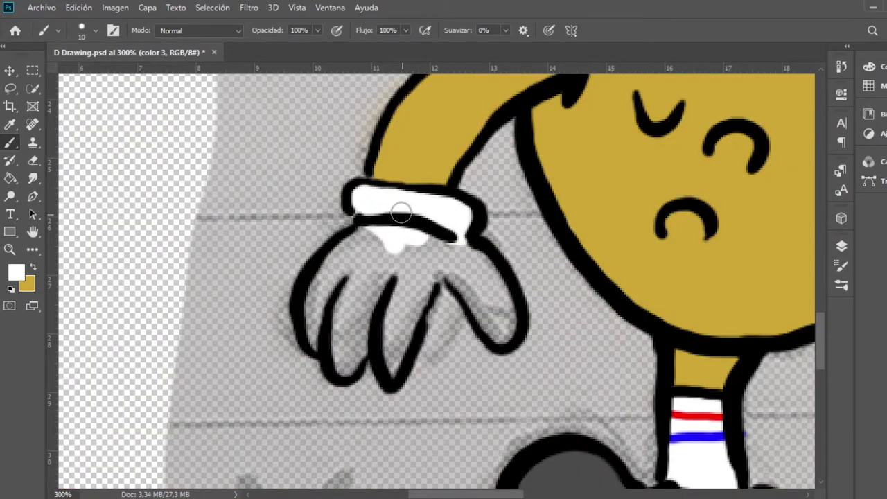
{"action": "mouse_move", "coordinate": [386, 247]}
{"action": "left_mouse_down"}
{"action": "mouse_move", "coordinate": [339, 322]}
{"action": "mouse_move", "coordinate": [313, 293]}
{"action": "mouse_move", "coordinate": [323, 350]}
{"action": "mouse_move", "coordinate": [355, 276]}
{"action": "left_mouse_up"}
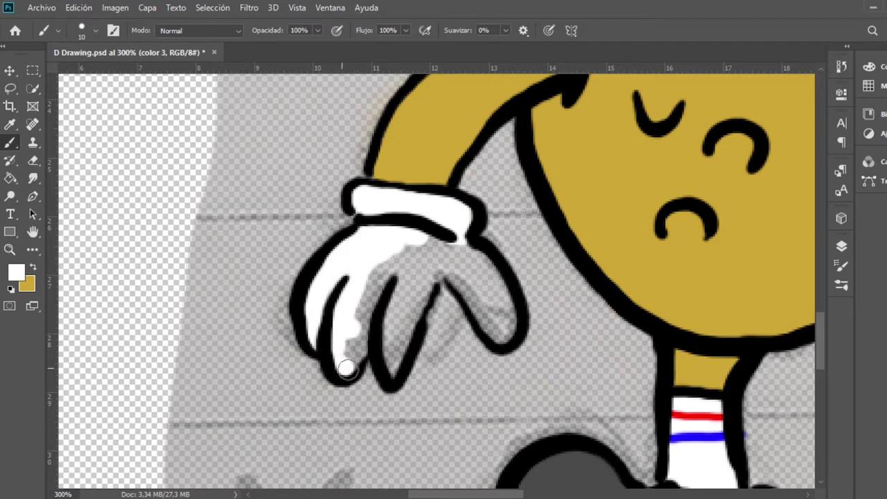
{"action": "mouse_move", "coordinate": [347, 369]}
{"action": "left_mouse_down"}
{"action": "mouse_move", "coordinate": [369, 292]}
{"action": "mouse_move", "coordinate": [391, 367]}
{"action": "mouse_move", "coordinate": [423, 280]}
{"action": "mouse_move", "coordinate": [394, 334]}
{"action": "left_mouse_up"}
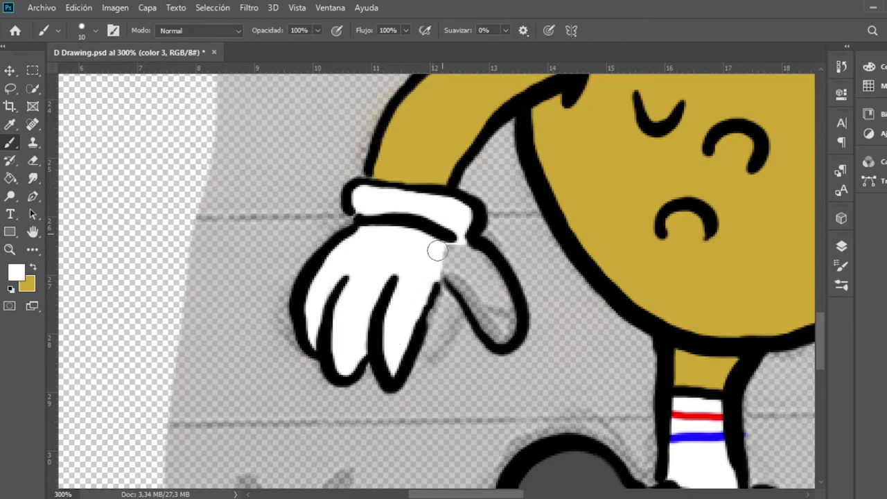
{"action": "left_click_drag", "start_coordinate": [470, 294], "coordinate": [487, 327]}
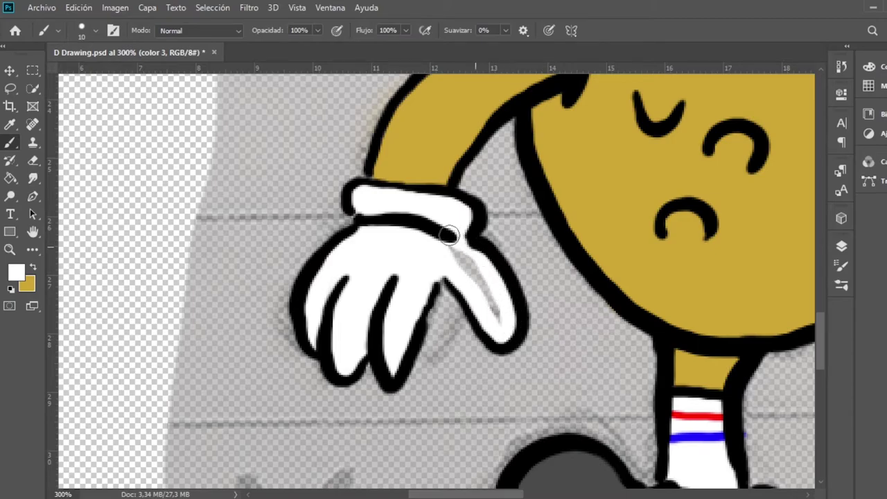
{"action": "left_click_drag", "start_coordinate": [448, 236], "coordinate": [496, 329]}
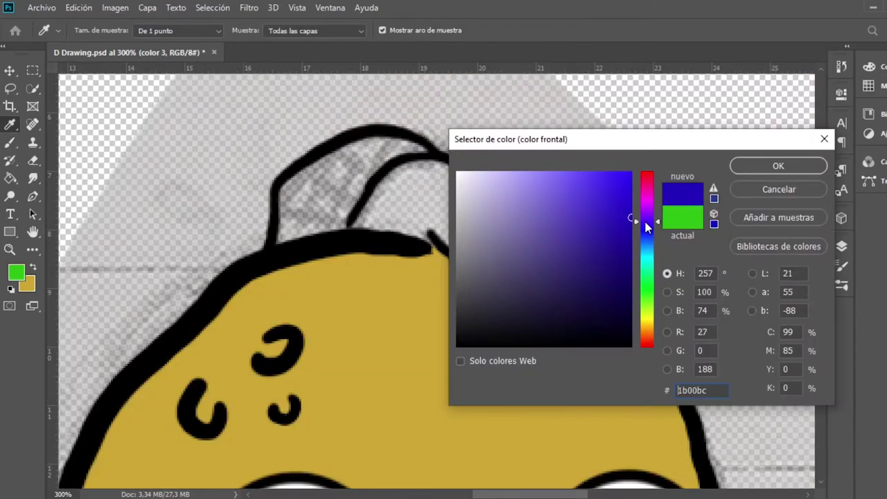
Paint the cap's crown purple, then paint its front and brim white.
{"action": "left_click_drag", "start_coordinate": [645, 221], "coordinate": [650, 213]}
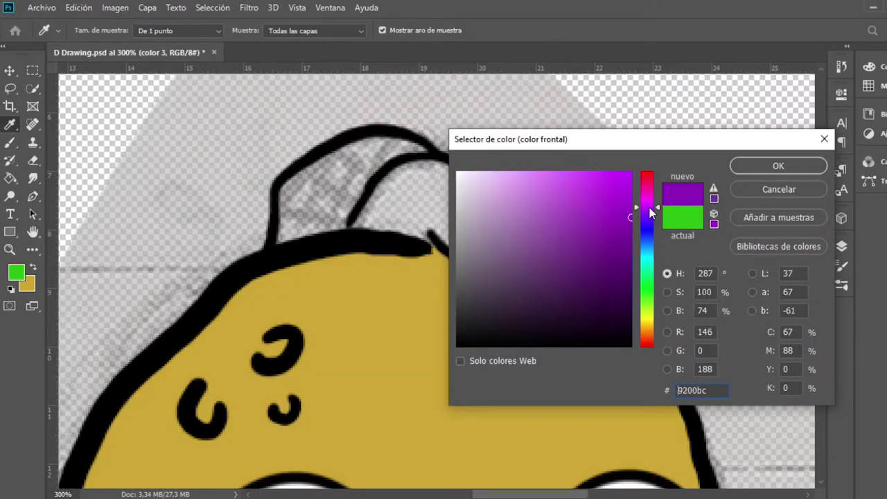
{"action": "left_click", "coordinate": [743, 169]}
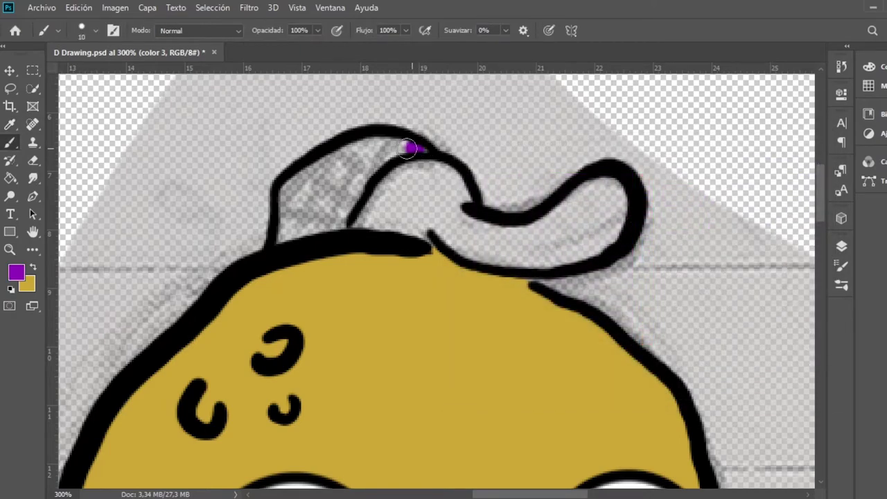
{"action": "mouse_move", "coordinate": [409, 148]}
{"action": "left_mouse_down"}
{"action": "mouse_move", "coordinate": [376, 144]}
{"action": "mouse_move", "coordinate": [321, 159]}
{"action": "mouse_move", "coordinate": [294, 179]}
{"action": "mouse_move", "coordinate": [283, 240]}
{"action": "mouse_move", "coordinate": [326, 234]}
{"action": "mouse_move", "coordinate": [375, 172]}
{"action": "mouse_move", "coordinate": [300, 210]}
{"action": "left_mouse_up"}
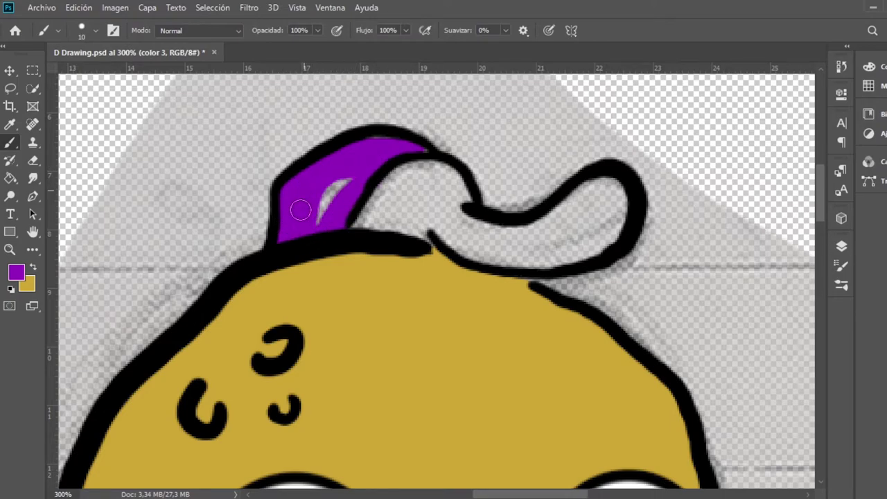
{"action": "mouse_move", "coordinate": [402, 209]}
{"action": "left_mouse_down"}
{"action": "mouse_move", "coordinate": [434, 231]}
{"action": "mouse_move", "coordinate": [359, 233]}
{"action": "mouse_move", "coordinate": [387, 184]}
{"action": "left_mouse_up"}
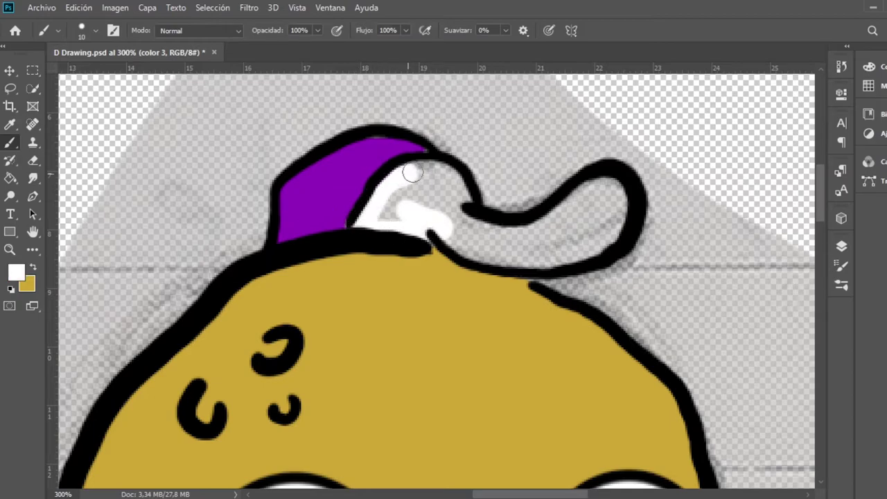
{"action": "mouse_move", "coordinate": [464, 204]}
{"action": "left_mouse_down"}
{"action": "mouse_move", "coordinate": [392, 219]}
{"action": "mouse_move", "coordinate": [448, 206]}
{"action": "mouse_move", "coordinate": [534, 229]}
{"action": "mouse_move", "coordinate": [471, 235]}
{"action": "mouse_move", "coordinate": [525, 240]}
{"action": "mouse_move", "coordinate": [583, 205]}
{"action": "mouse_move", "coordinate": [535, 250]}
{"action": "mouse_move", "coordinate": [596, 208]}
{"action": "mouse_move", "coordinate": [555, 252]}
{"action": "left_mouse_up"}
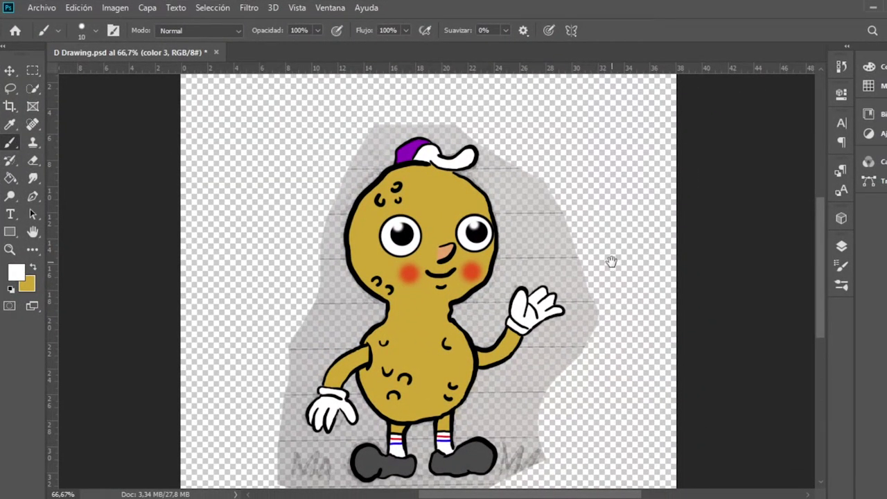
Pick a darker brown, set a 0% hardness brush, and shade the shoulder and body's left edge.
{"action": "left_click_drag", "start_coordinate": [611, 261], "coordinate": [626, 229]}
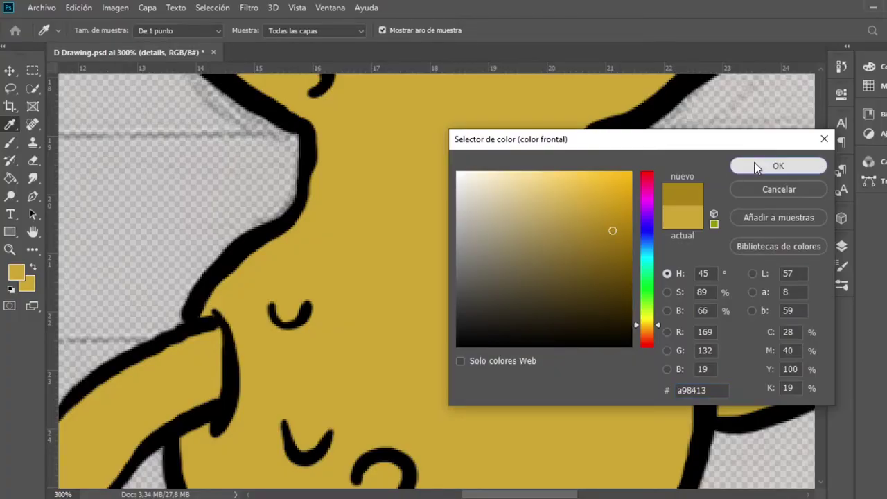
{"action": "left_click", "coordinate": [755, 164]}
{"action": "right_click", "coordinate": [411, 307]}
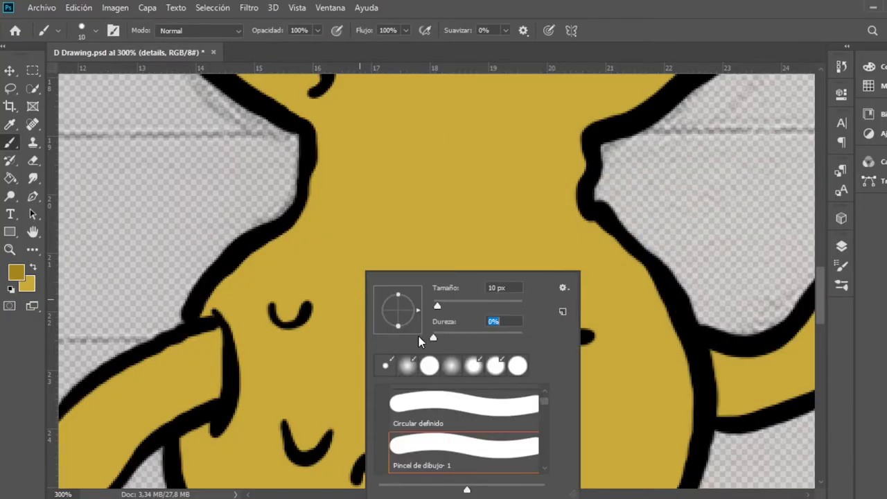
{"action": "left_click_drag", "start_coordinate": [457, 309], "coordinate": [464, 309]}
{"action": "key", "text": "Return"}
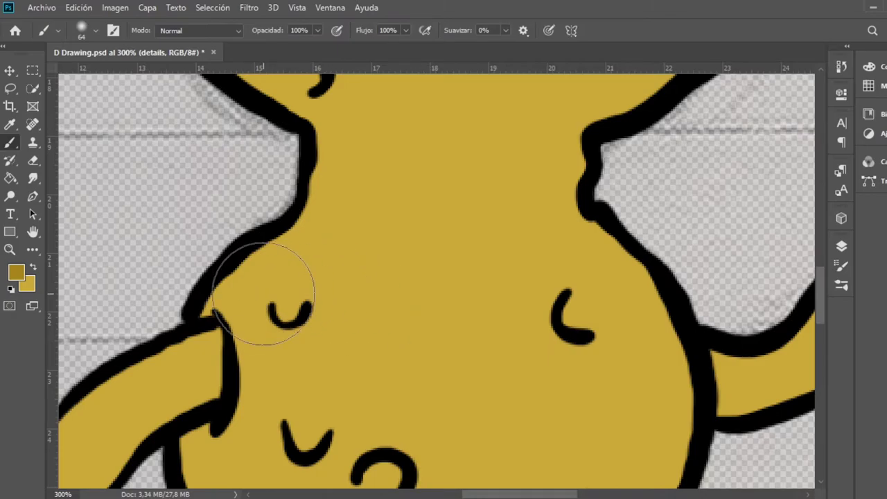
{"action": "left_click_drag", "start_coordinate": [253, 305], "coordinate": [284, 277]}
{"action": "left_click_drag", "start_coordinate": [395, 335], "coordinate": [473, 127]}
{"action": "key", "text": "bracketleft"}
{"action": "key", "text": "bracketleft"}
{"action": "key", "text": "bracketleft"}
{"action": "mouse_move", "coordinate": [285, 278]}
{"action": "left_mouse_down"}
{"action": "mouse_move", "coordinate": [287, 296]}
{"action": "mouse_move", "coordinate": [357, 405]}
{"action": "mouse_move", "coordinate": [419, 431]}
{"action": "mouse_move", "coordinate": [495, 439]}
{"action": "mouse_move", "coordinate": [585, 416]}
{"action": "mouse_move", "coordinate": [665, 360]}
{"action": "mouse_move", "coordinate": [399, 367]}
{"action": "mouse_move", "coordinate": [388, 292]}
{"action": "mouse_move", "coordinate": [396, 299]}
{"action": "left_mouse_up"}
Shade the limb's inner edge and elbow, erasing shading spilled past the outline.
{"action": "scroll", "coordinate": [390, 301], "scroll_direction": "down", "scroll_amount": 3}
{"action": "key", "text": "e"}
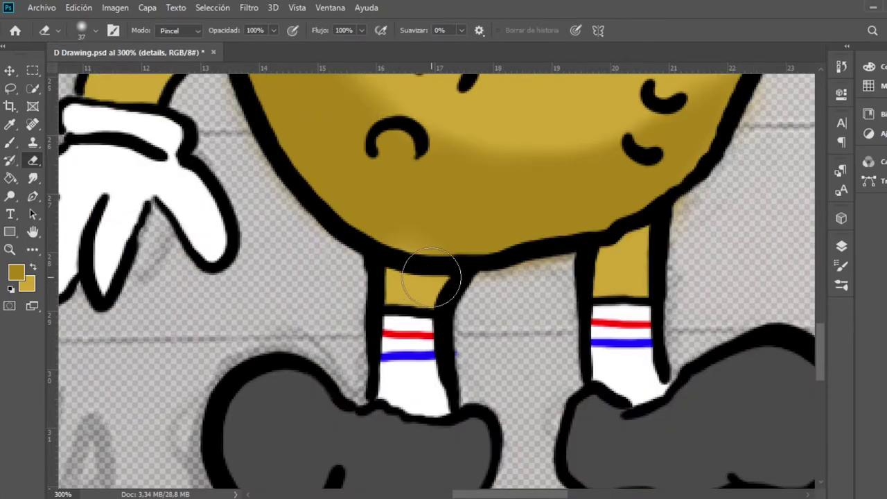
{"action": "key", "text": "b"}
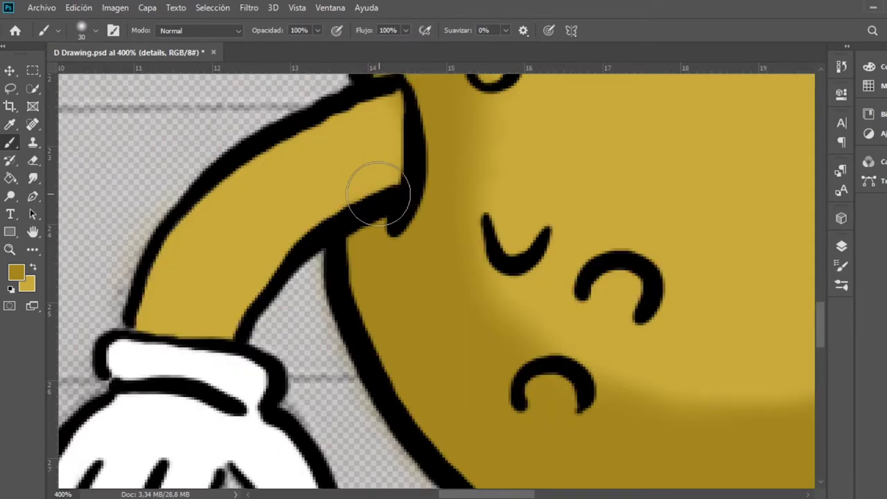
{"action": "mouse_move", "coordinate": [378, 194]}
{"action": "left_mouse_down"}
{"action": "mouse_move", "coordinate": [332, 198]}
{"action": "mouse_move", "coordinate": [257, 268]}
{"action": "mouse_move", "coordinate": [234, 321]}
{"action": "left_mouse_up"}
{"action": "left_click_drag", "start_coordinate": [376, 198], "coordinate": [375, 154]}
{"action": "key", "text": "e"}
{"action": "mouse_move", "coordinate": [267, 326]}
{"action": "left_mouse_down"}
{"action": "mouse_move", "coordinate": [316, 260]}
{"action": "mouse_move", "coordinate": [311, 285]}
{"action": "left_mouse_up"}
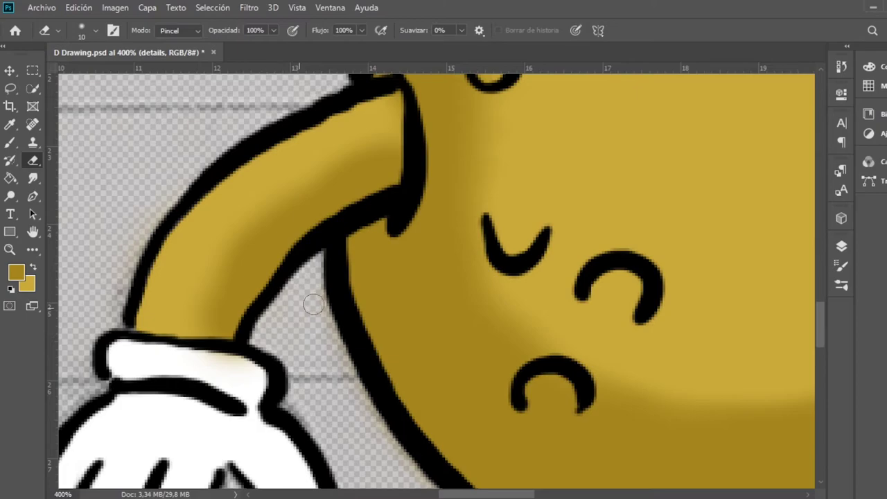
Shade the arm's lower edge toward the glove and the left side of the neck.
{"action": "left_click_drag", "start_coordinate": [464, 346], "coordinate": [624, 329]}
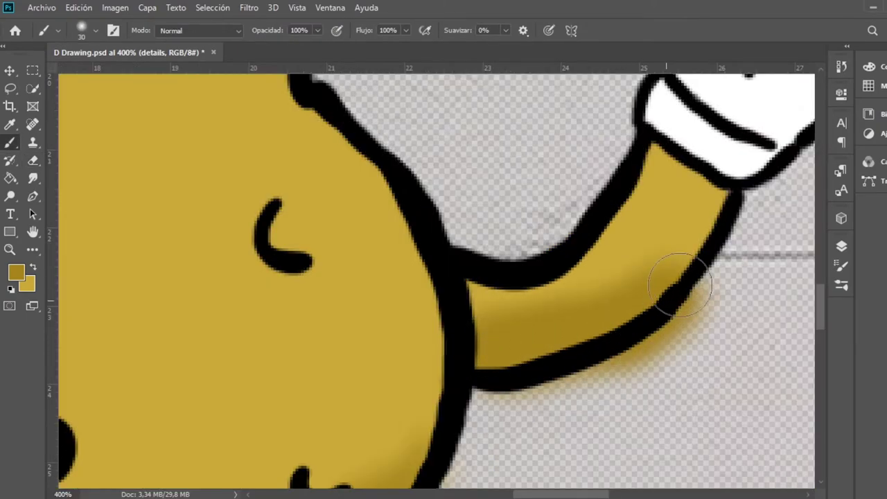
{"action": "mouse_move", "coordinate": [624, 329]}
{"action": "left_mouse_down"}
{"action": "mouse_move", "coordinate": [735, 212]}
{"action": "mouse_move", "coordinate": [699, 294]}
{"action": "mouse_move", "coordinate": [620, 352]}
{"action": "mouse_move", "coordinate": [505, 380]}
{"action": "mouse_move", "coordinate": [578, 390]}
{"action": "mouse_move", "coordinate": [730, 279]}
{"action": "mouse_move", "coordinate": [705, 334]}
{"action": "left_mouse_up"}
{"action": "key", "text": "e"}
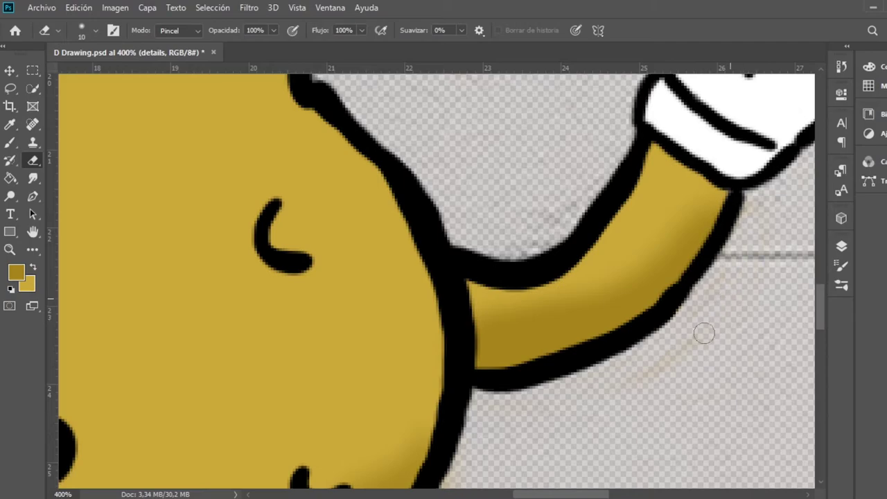
{"action": "key", "text": "b"}
{"action": "key", "text": "ctrl+minus"}
{"action": "mouse_move", "coordinate": [305, 388]}
{"action": "left_mouse_down"}
{"action": "mouse_move", "coordinate": [237, 322]}
{"action": "mouse_move", "coordinate": [208, 264]}
{"action": "mouse_move", "coordinate": [217, 156]}
{"action": "mouse_move", "coordinate": [210, 242]}
{"action": "mouse_move", "coordinate": [307, 380]}
{"action": "left_mouse_up"}
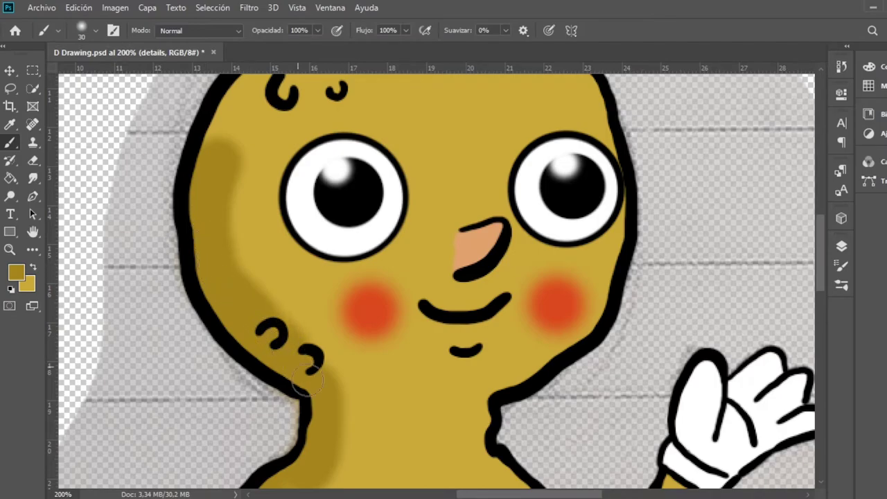
Shade the face's upper-left edge and the top of the head under the cap.
{"action": "scroll", "coordinate": [339, 298], "scroll_direction": "up", "scroll_amount": 3}
{"action": "mouse_move", "coordinate": [255, 246]}
{"action": "left_mouse_down"}
{"action": "mouse_move", "coordinate": [264, 194]}
{"action": "mouse_move", "coordinate": [297, 146]}
{"action": "mouse_move", "coordinate": [402, 119]}
{"action": "left_mouse_up"}
{"action": "scroll", "coordinate": [402, 118], "scroll_direction": "up", "scroll_amount": 3}
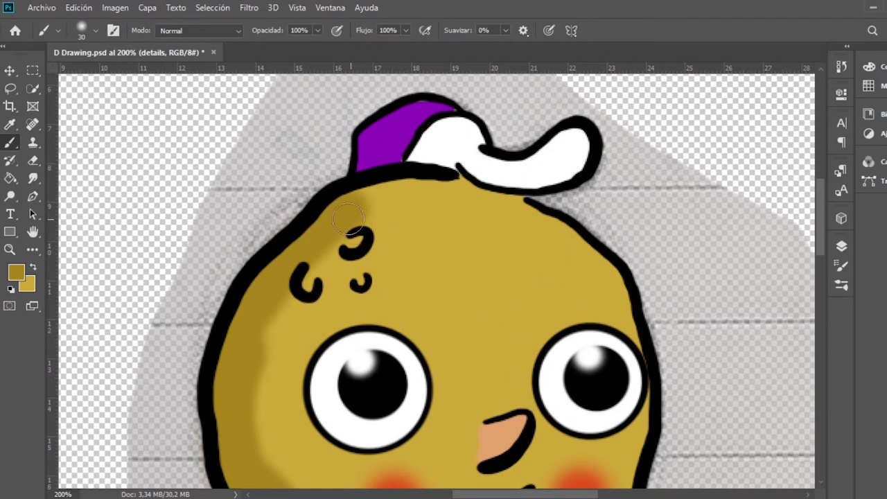
{"action": "left_click_drag", "start_coordinate": [366, 199], "coordinate": [441, 192]}
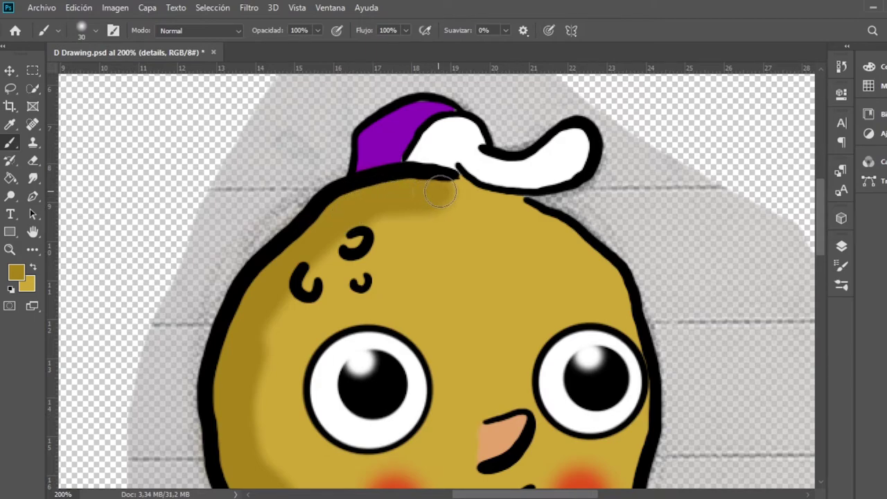
{"action": "scroll", "coordinate": [447, 191], "scroll_direction": "down", "scroll_amount": 8}
{"action": "scroll", "coordinate": [447, 191], "scroll_direction": "right", "scroll_amount": 3}
{"action": "mouse_move", "coordinate": [391, 332]}
{"action": "left_mouse_down"}
{"action": "mouse_move", "coordinate": [409, 371]}
{"action": "mouse_move", "coordinate": [459, 423]}
{"action": "mouse_move", "coordinate": [489, 485]}
{"action": "left_mouse_up"}
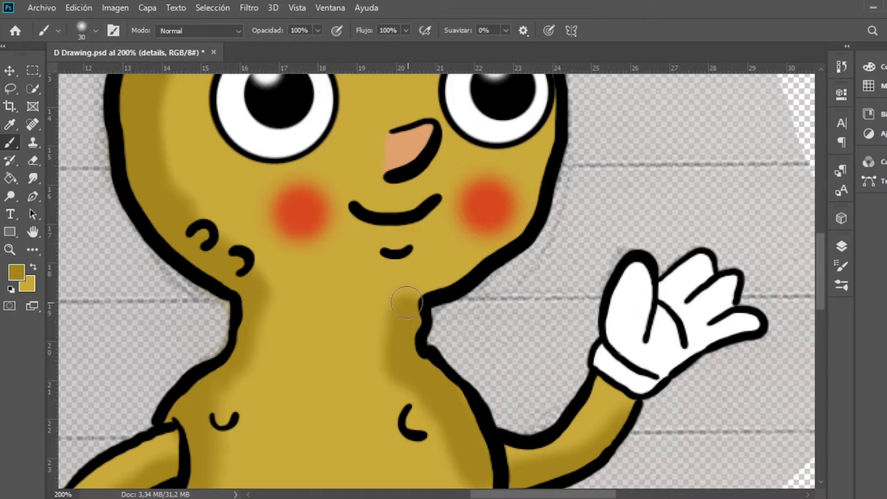
Shade the neck's right edge toward the shoulder and add dark shading to the left shoe.
{"action": "mouse_move", "coordinate": [409, 299]}
{"action": "left_mouse_down"}
{"action": "mouse_move", "coordinate": [516, 227]}
{"action": "mouse_move", "coordinate": [541, 137]}
{"action": "mouse_move", "coordinate": [531, 204]}
{"action": "left_mouse_up"}
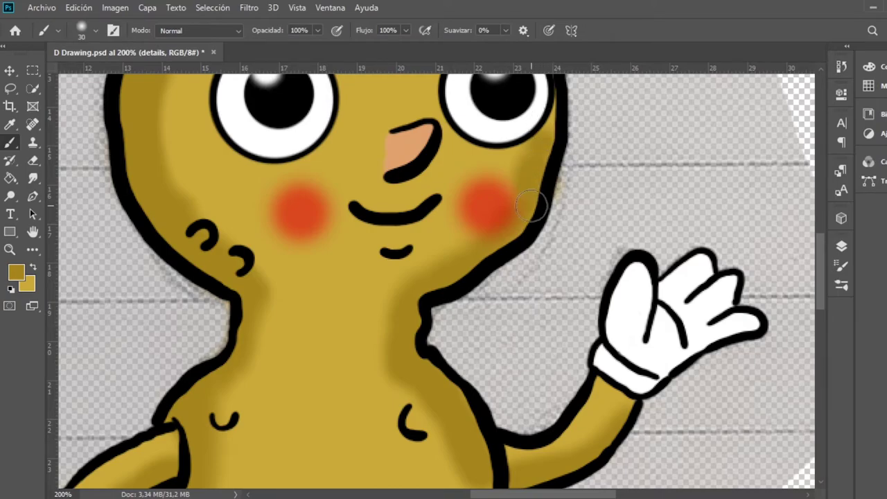
{"action": "left_click_drag", "start_coordinate": [544, 121], "coordinate": [530, 125]}
{"action": "scroll", "coordinate": [534, 166], "scroll_direction": "down", "scroll_amount": 3}
{"action": "key", "text": "e"}
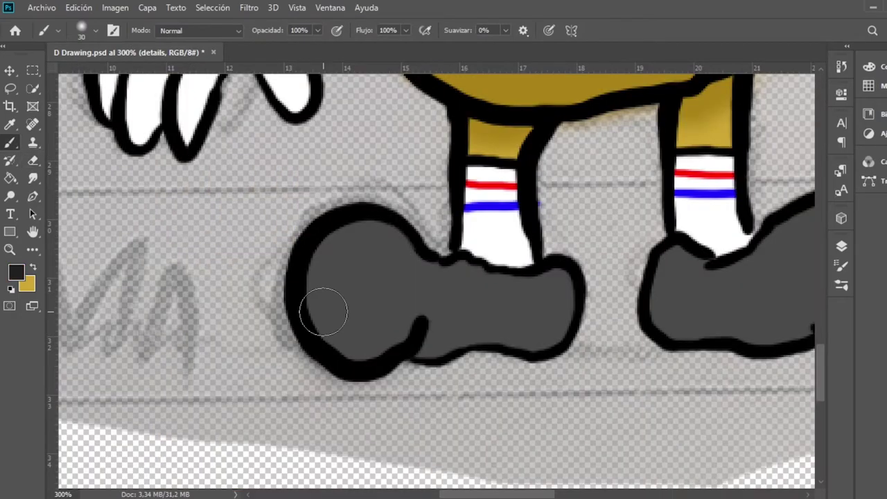
{"action": "mouse_move", "coordinate": [323, 311]}
{"action": "left_mouse_down"}
{"action": "mouse_move", "coordinate": [340, 332]}
{"action": "mouse_move", "coordinate": [376, 341]}
{"action": "mouse_move", "coordinate": [416, 319]}
{"action": "mouse_move", "coordinate": [323, 307]}
{"action": "mouse_move", "coordinate": [406, 321]}
{"action": "mouse_move", "coordinate": [412, 333]}
{"action": "mouse_move", "coordinate": [436, 331]}
{"action": "mouse_move", "coordinate": [443, 317]}
{"action": "mouse_move", "coordinate": [487, 321]}
{"action": "left_mouse_up"}
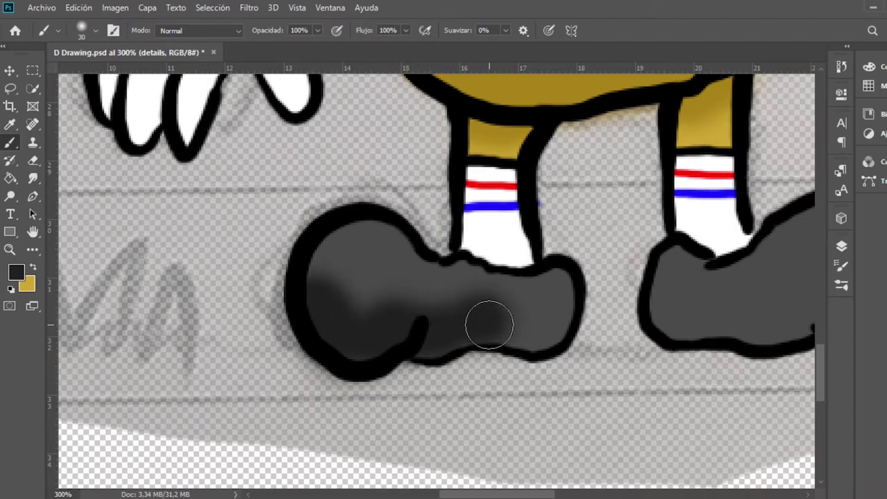
Shade both shoes with black, then erase patches to lighten their upper areas.
{"action": "mouse_move", "coordinate": [451, 354]}
{"action": "left_mouse_down"}
{"action": "mouse_move", "coordinate": [457, 378]}
{"action": "mouse_move", "coordinate": [586, 385]}
{"action": "mouse_move", "coordinate": [663, 372]}
{"action": "mouse_move", "coordinate": [689, 328]}
{"action": "left_mouse_up"}
{"action": "key", "text": "e"}
{"action": "left_click_drag", "start_coordinate": [566, 350], "coordinate": [527, 312]}
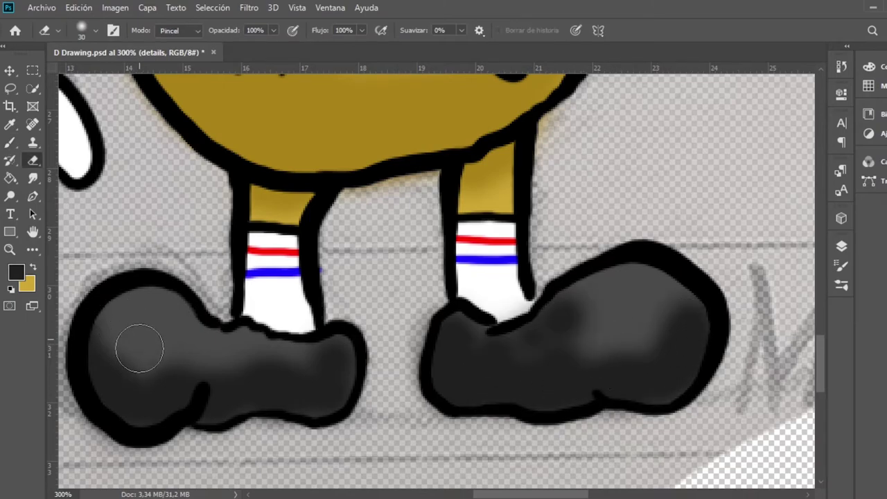
{"action": "mouse_move", "coordinate": [133, 362]}
{"action": "left_mouse_down"}
{"action": "mouse_move", "coordinate": [155, 357]}
{"action": "mouse_move", "coordinate": [185, 323]}
{"action": "mouse_move", "coordinate": [224, 348]}
{"action": "mouse_move", "coordinate": [257, 340]}
{"action": "left_mouse_up"}
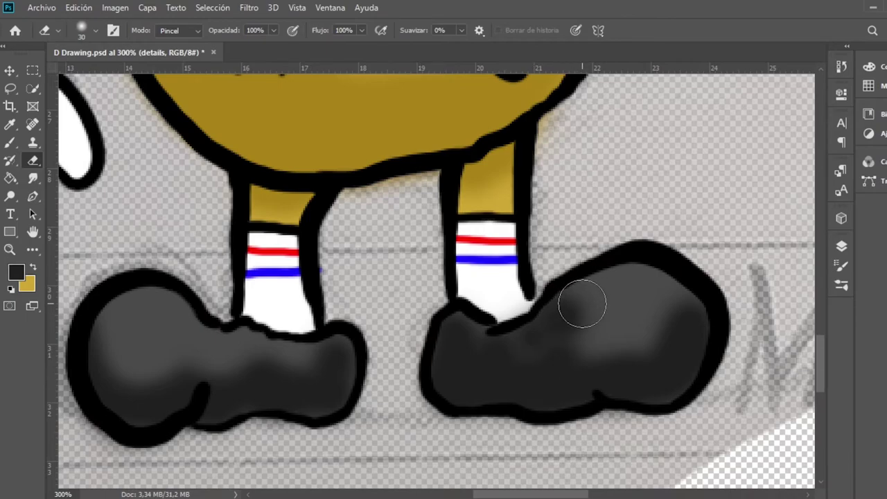
{"action": "mouse_move", "coordinate": [562, 321]}
{"action": "left_mouse_down"}
{"action": "mouse_move", "coordinate": [608, 337]}
{"action": "mouse_move", "coordinate": [665, 315]}
{"action": "left_mouse_up"}
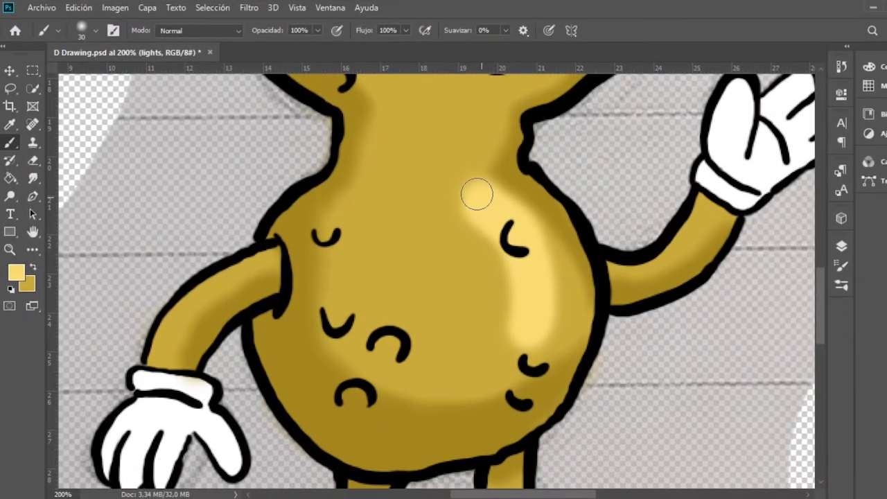
Paint a light-yellow highlight down the body's right side and narrow its left edge.
{"action": "mouse_move", "coordinate": [477, 193]}
{"action": "left_mouse_down"}
{"action": "mouse_move", "coordinate": [509, 239]}
{"action": "mouse_move", "coordinate": [472, 198]}
{"action": "mouse_move", "coordinate": [523, 270]}
{"action": "mouse_move", "coordinate": [497, 312]}
{"action": "mouse_move", "coordinate": [505, 338]}
{"action": "mouse_move", "coordinate": [511, 333]}
{"action": "mouse_move", "coordinate": [484, 269]}
{"action": "mouse_move", "coordinate": [398, 182]}
{"action": "left_mouse_up"}
{"action": "key", "text": "e"}
{"action": "left_click_drag", "start_coordinate": [451, 218], "coordinate": [403, 192]}
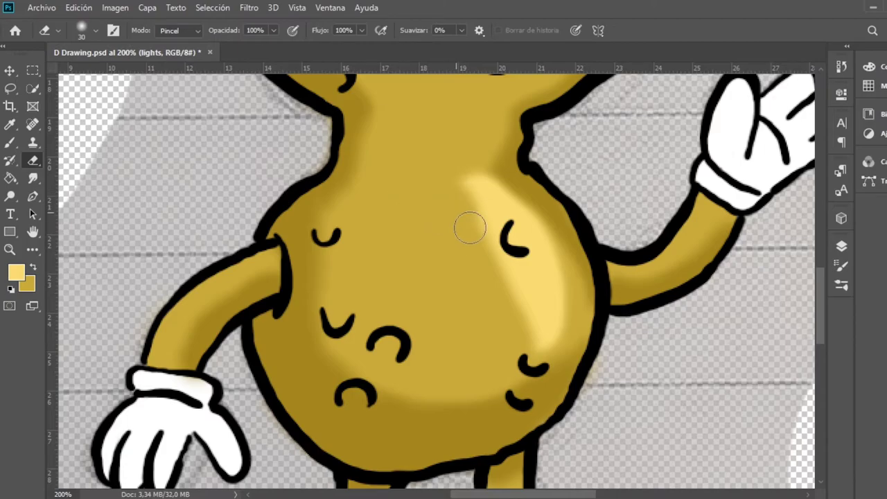
{"action": "left_click_drag", "start_coordinate": [470, 228], "coordinate": [511, 323]}
{"action": "mouse_move", "coordinate": [468, 213]}
{"action": "left_mouse_down"}
{"action": "mouse_move", "coordinate": [484, 251]}
{"action": "mouse_move", "coordinate": [428, 381]}
{"action": "left_mouse_up"}
Add light-yellow highlights across the forehead and above the right cheek, then trim them.
{"action": "left_click_drag", "start_coordinate": [444, 153], "coordinate": [444, 350]}
{"action": "key", "text": "b"}
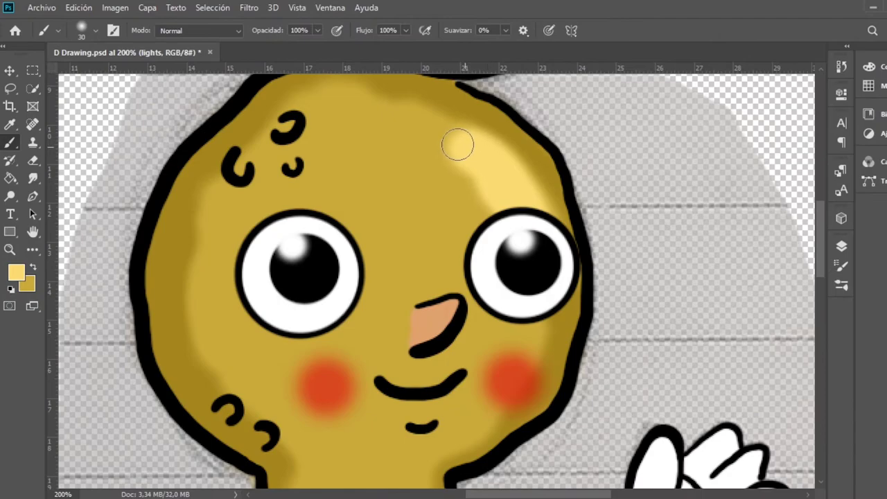
{"action": "mouse_move", "coordinate": [399, 117]}
{"action": "left_mouse_down"}
{"action": "mouse_move", "coordinate": [452, 154]}
{"action": "mouse_move", "coordinate": [489, 211]}
{"action": "left_mouse_up"}
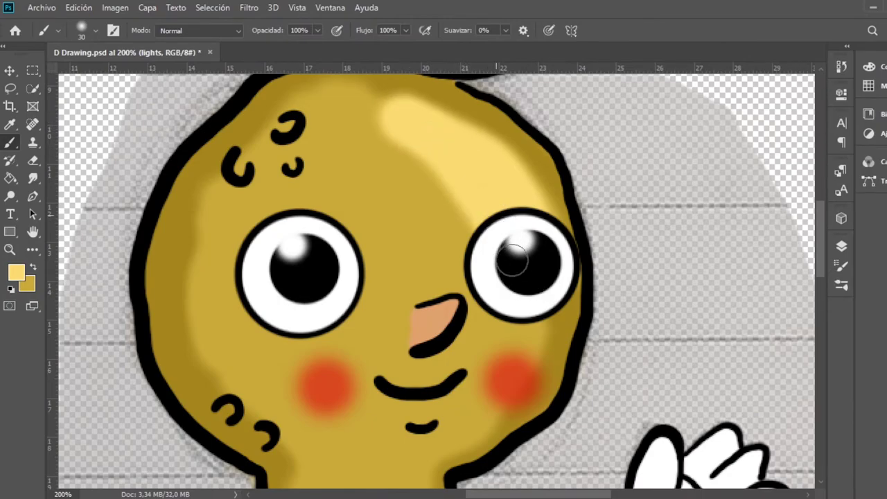
{"action": "mouse_move", "coordinate": [518, 351]}
{"action": "left_mouse_down"}
{"action": "mouse_move", "coordinate": [515, 362]}
{"action": "mouse_move", "coordinate": [519, 307]}
{"action": "left_mouse_up"}
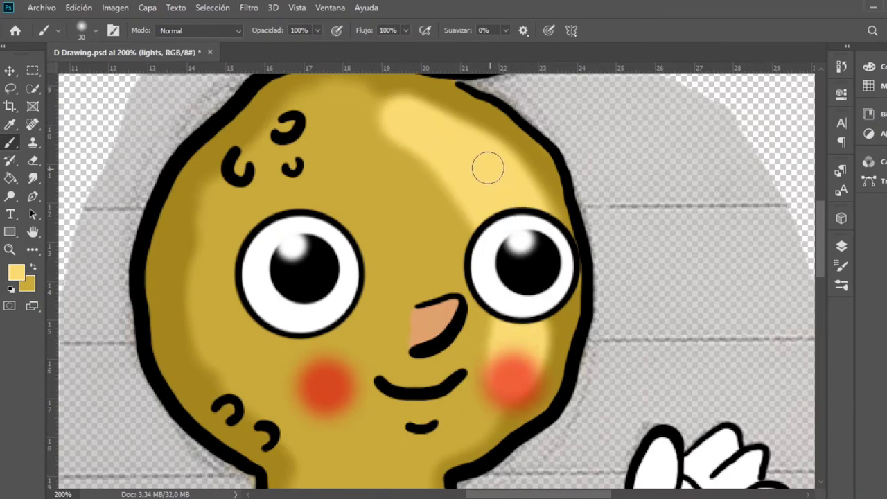
{"action": "key", "text": "e"}
{"action": "mouse_move", "coordinate": [455, 242]}
{"action": "left_mouse_down"}
{"action": "mouse_move", "coordinate": [438, 180]}
{"action": "mouse_move", "coordinate": [395, 140]}
{"action": "left_mouse_up"}
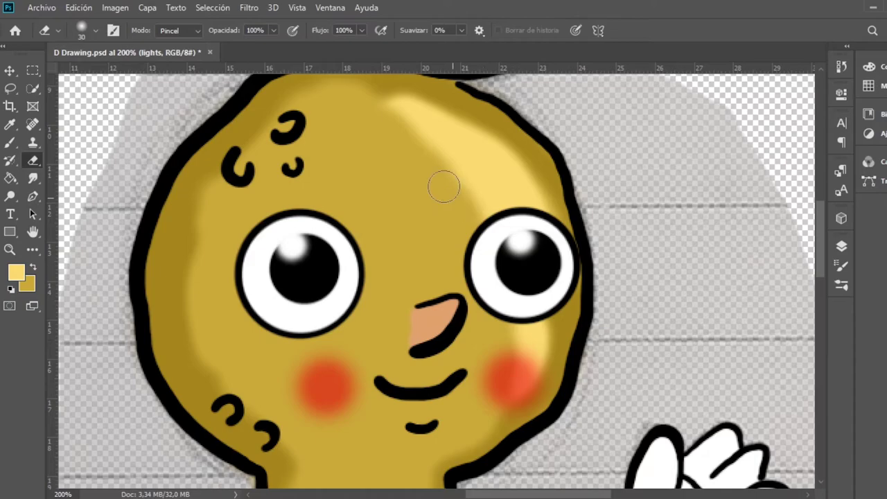
{"action": "left_click_drag", "start_coordinate": [443, 185], "coordinate": [392, 125]}
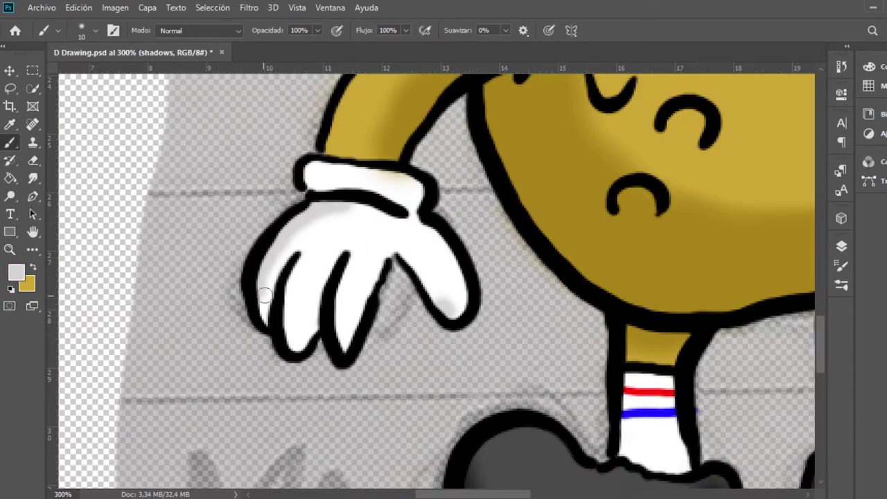
Paint grey shadows on the glove's fingers and cuff, and on the raised glove's inner edge.
{"action": "left_click_drag", "start_coordinate": [294, 268], "coordinate": [294, 345]}
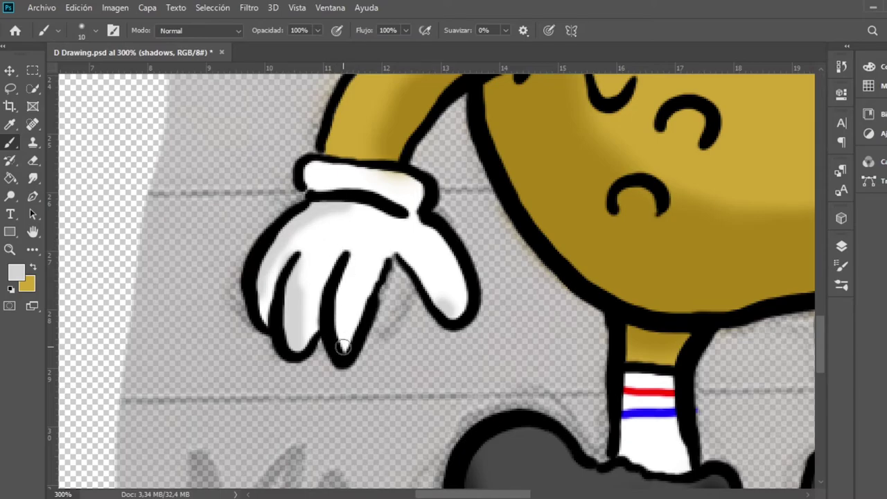
{"action": "left_click_drag", "start_coordinate": [343, 347], "coordinate": [333, 311]}
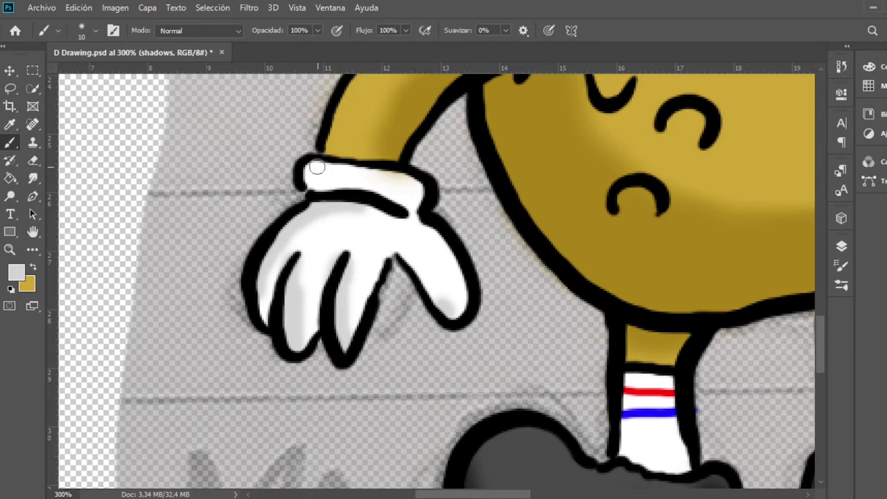
{"action": "left_click_drag", "start_coordinate": [317, 167], "coordinate": [317, 187]}
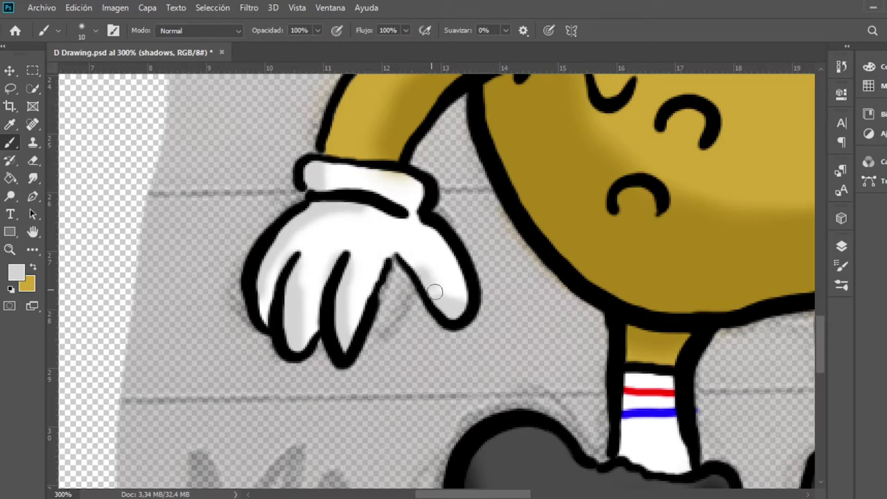
{"action": "scroll", "coordinate": [423, 279], "scroll_direction": "down", "scroll_amount": 2}
{"action": "scroll", "coordinate": [298, 361], "scroll_direction": "right", "scroll_amount": 5}
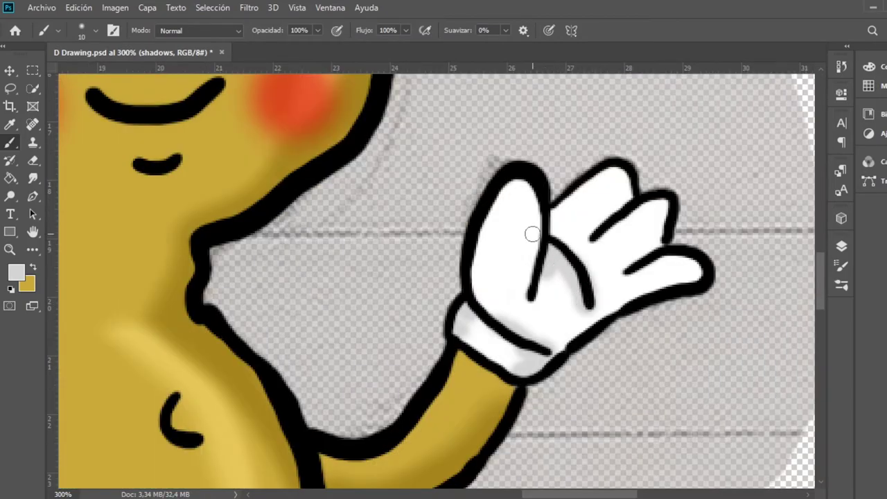
{"action": "mouse_move", "coordinate": [494, 201]}
{"action": "left_mouse_down"}
{"action": "mouse_move", "coordinate": [481, 293]}
{"action": "mouse_move", "coordinate": [494, 318]}
{"action": "left_mouse_up"}
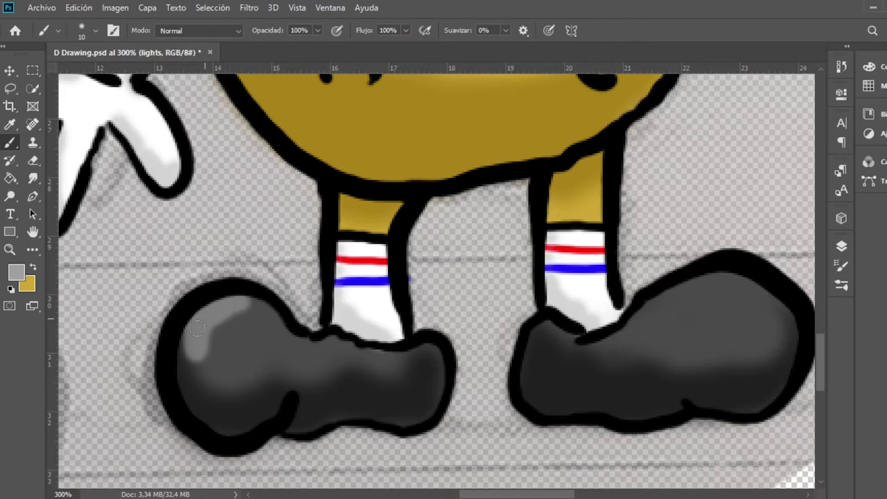
Brush a light grey highlight on the right shoe and trim it narrower.
{"action": "mouse_move", "coordinate": [748, 294]}
{"action": "left_mouse_down"}
{"action": "mouse_move", "coordinate": [768, 347]}
{"action": "mouse_move", "coordinate": [741, 294]}
{"action": "left_mouse_up"}
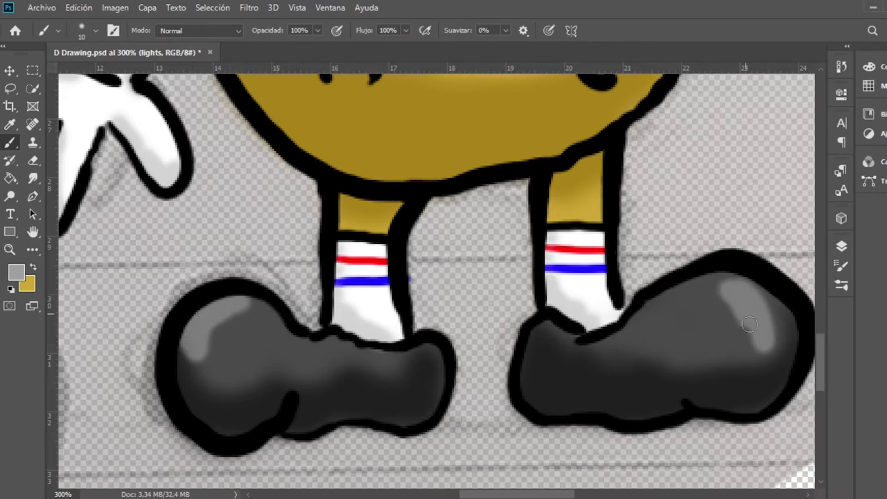
{"action": "key", "text": "e"}
{"action": "left_click_drag", "start_coordinate": [724, 315], "coordinate": [742, 354]}
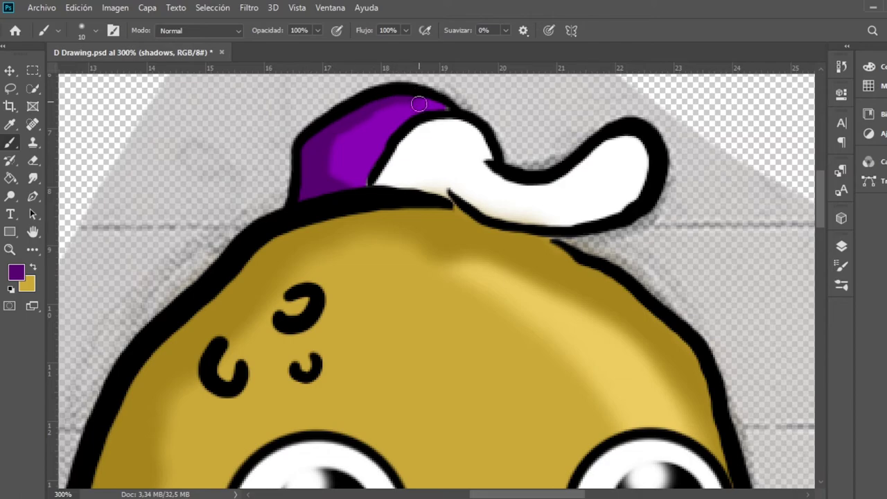
Shade the underside of the white cap brim grey, then zoom back out.
{"action": "key", "text": "ctrl+plus"}
{"action": "mouse_move", "coordinate": [410, 259]}
{"action": "left_mouse_down"}
{"action": "mouse_move", "coordinate": [534, 267]}
{"action": "mouse_move", "coordinate": [575, 242]}
{"action": "mouse_move", "coordinate": [590, 205]}
{"action": "left_mouse_up"}
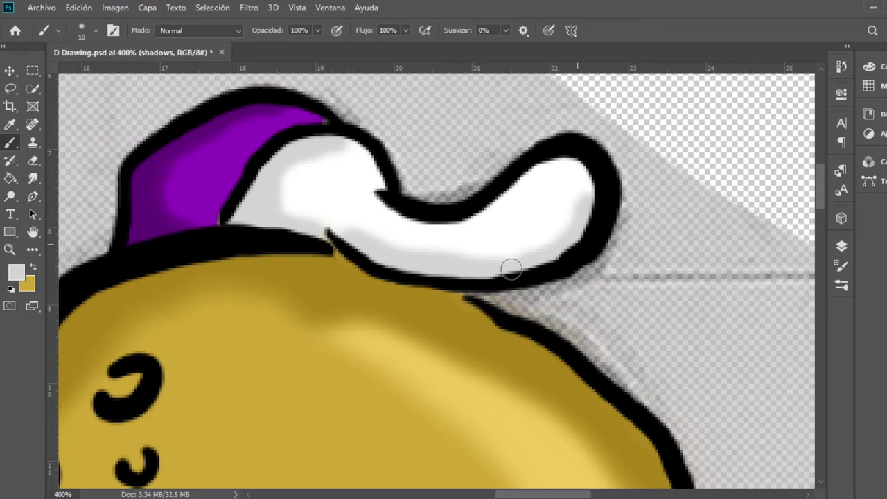
{"action": "key", "text": "ctrl+minus"}
{"action": "key", "text": "ctrl+minus"}
{"action": "key", "text": "ctrl+minus"}
{"action": "key", "text": "ctrl+minus"}
{"action": "key", "text": "ctrl+minus"}
{"action": "key", "text": "e"}
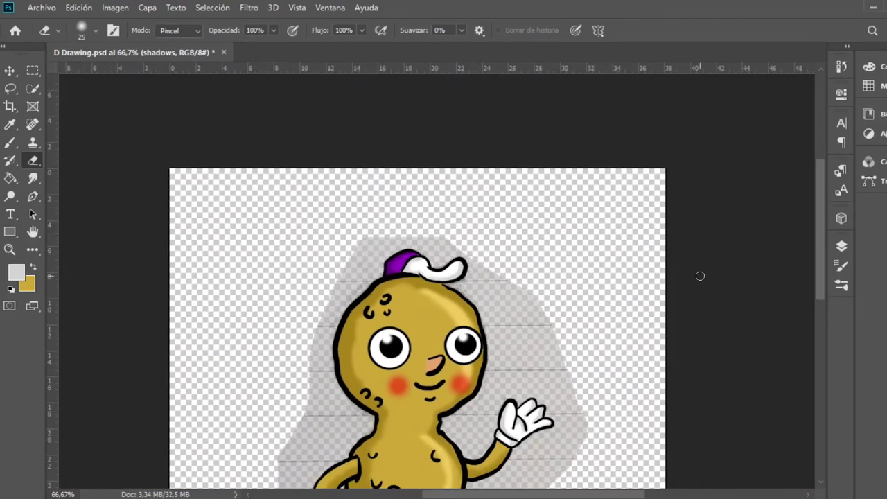
{"action": "mouse_move", "coordinate": [619, 294]}
{"action": "left_mouse_down"}
{"action": "mouse_move", "coordinate": [590, 247]}
{"action": "mouse_move", "coordinate": [590, 201]}
{"action": "left_mouse_up"}
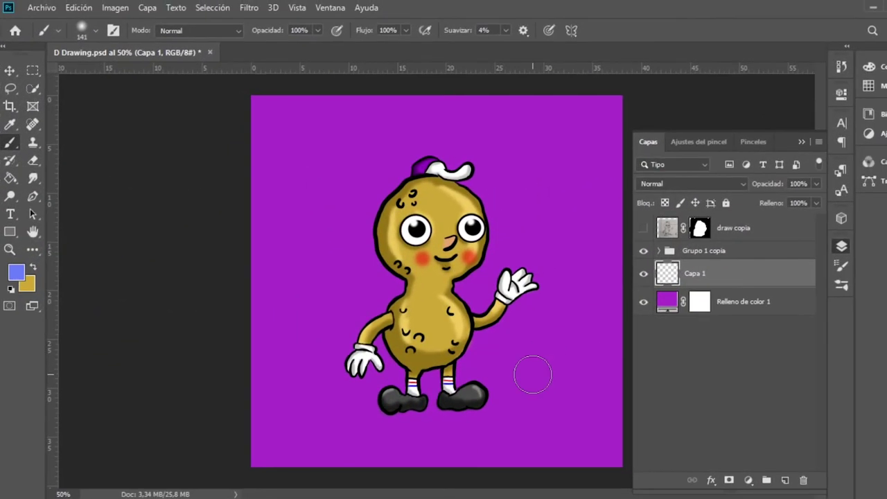
Paint soft light-blue strokes behind the peanut, plus navy strokes on Capa 2 at 53% opacity.
{"action": "mouse_move", "coordinate": [531, 372]}
{"action": "left_mouse_down"}
{"action": "mouse_move", "coordinate": [357, 409]}
{"action": "mouse_move", "coordinate": [496, 333]}
{"action": "mouse_move", "coordinate": [458, 270]}
{"action": "mouse_move", "coordinate": [340, 222]}
{"action": "mouse_move", "coordinate": [568, 166]}
{"action": "mouse_move", "coordinate": [464, 140]}
{"action": "left_mouse_up"}
{"action": "mouse_move", "coordinate": [491, 336]}
{"action": "left_mouse_down"}
{"action": "mouse_move", "coordinate": [562, 333]}
{"action": "mouse_move", "coordinate": [444, 315]}
{"action": "mouse_move", "coordinate": [515, 277]}
{"action": "left_mouse_up"}
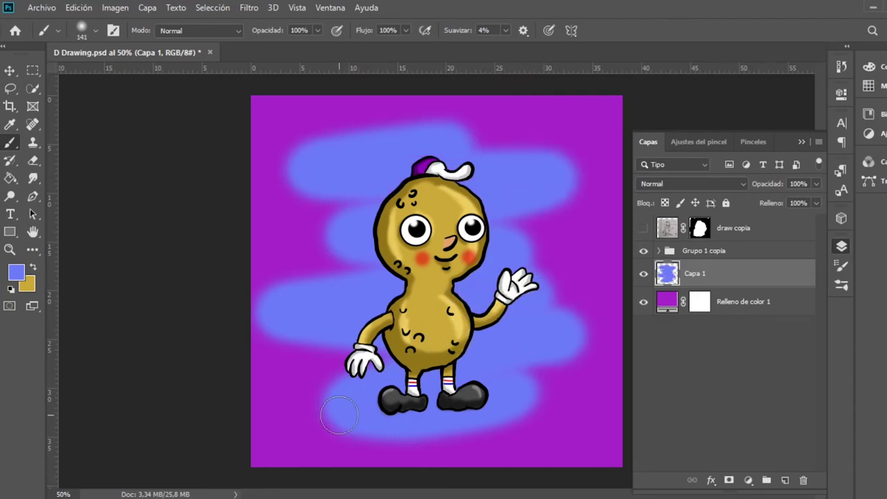
{"action": "left_click_drag", "start_coordinate": [321, 413], "coordinate": [381, 404]}
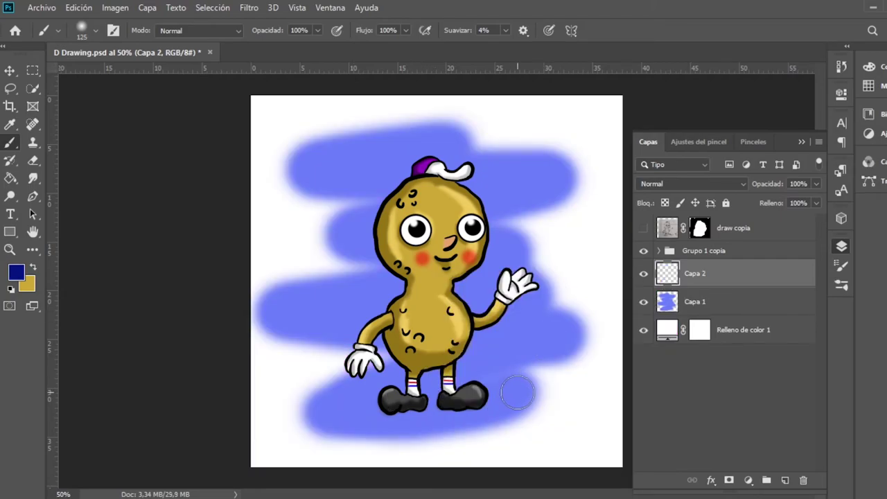
{"action": "mouse_move", "coordinate": [518, 394]}
{"action": "left_mouse_down"}
{"action": "mouse_move", "coordinate": [368, 402]}
{"action": "mouse_move", "coordinate": [525, 337]}
{"action": "mouse_move", "coordinate": [307, 313]}
{"action": "mouse_move", "coordinate": [542, 264]}
{"action": "mouse_move", "coordinate": [353, 248]}
{"action": "left_mouse_up"}
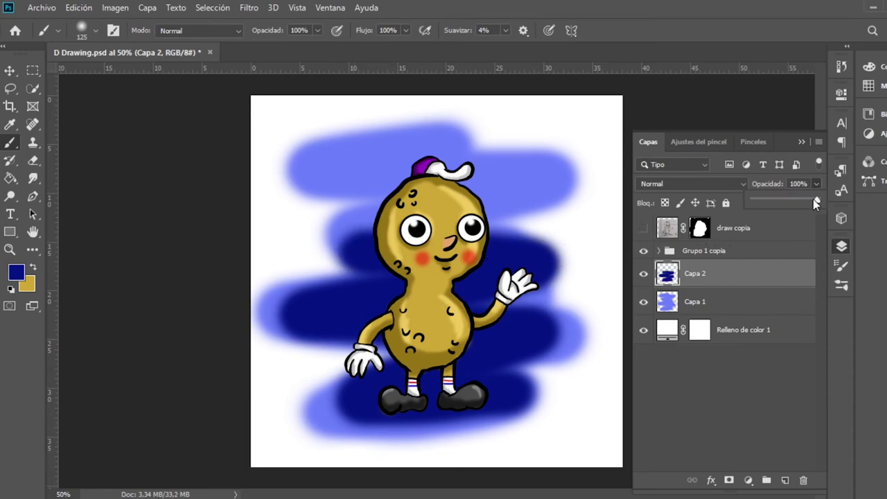
{"action": "left_click_drag", "start_coordinate": [798, 201], "coordinate": [789, 200]}
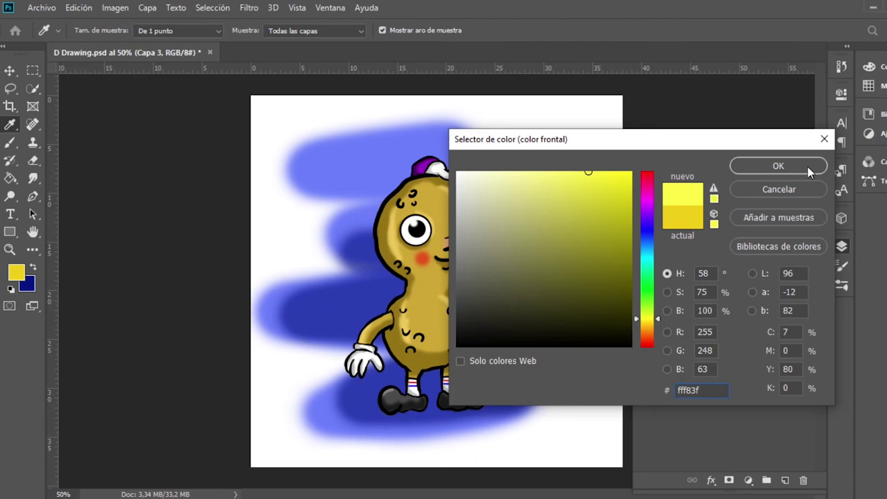
Pick yellow and dab a soft sun at the top right.
{"action": "left_click", "coordinate": [773, 166]}
{"action": "key", "text": "b"}
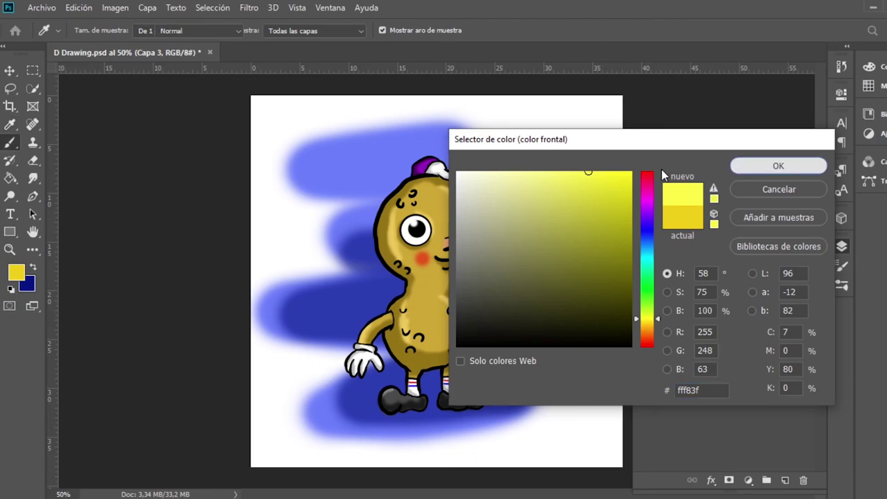
{"action": "left_click", "coordinate": [540, 160]}
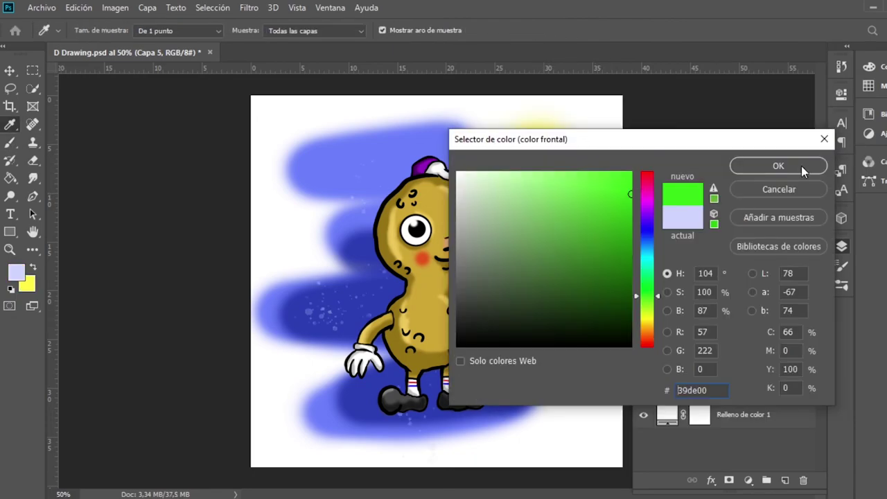
Pick green and paint grass tufts along the bottom left near the peanut's feet.
{"action": "left_click", "coordinate": [778, 166]}
{"action": "key", "text": "b"}
{"action": "left_click_drag", "start_coordinate": [305, 423], "coordinate": [339, 389]}
{"action": "left_click_drag", "start_coordinate": [346, 427], "coordinate": [395, 395]}
{"action": "left_click_drag", "start_coordinate": [388, 430], "coordinate": [426, 398]}
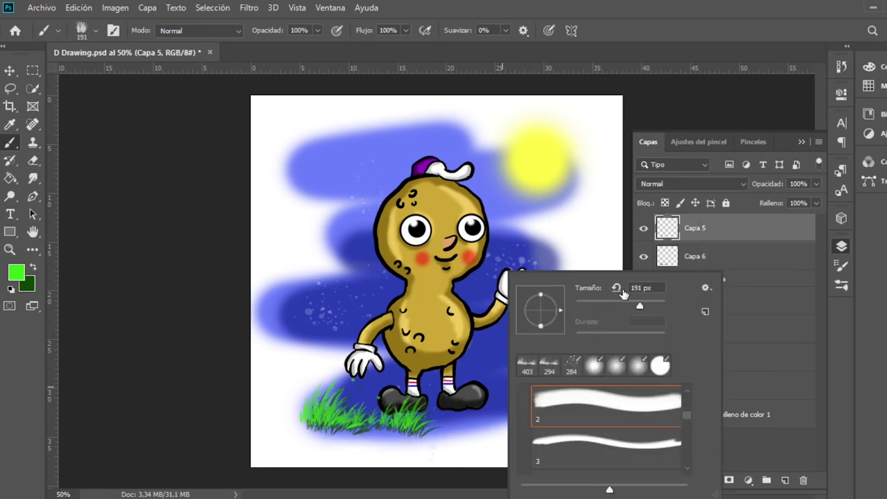
Stamp grass beside the right shoe with a 150 px brush, adding dark green on Capa 6.
{"action": "type", "text": "150"}
{"action": "key", "text": "Return"}
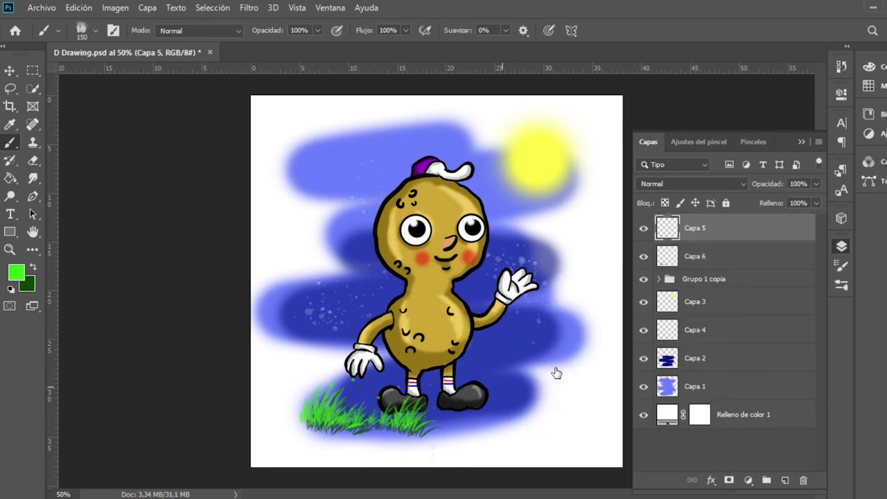
{"action": "left_click_drag", "start_coordinate": [516, 395], "coordinate": [489, 422]}
{"action": "key", "text": "["}
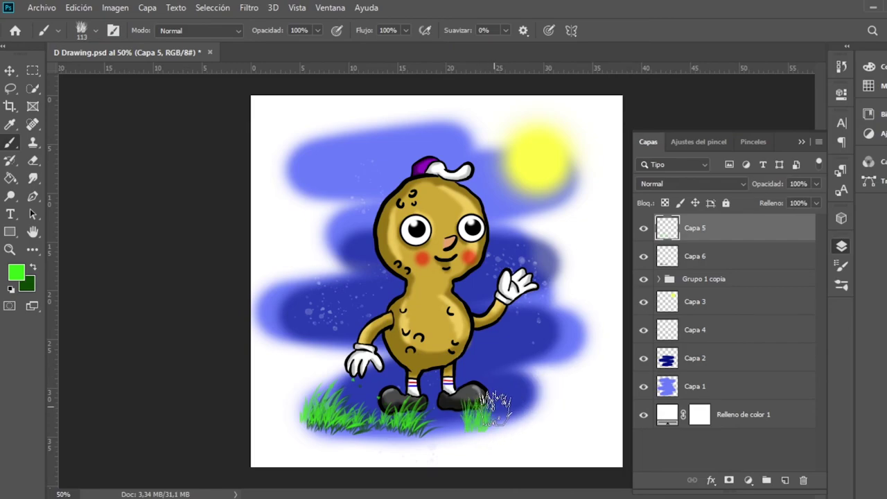
{"action": "left_click", "coordinate": [503, 405]}
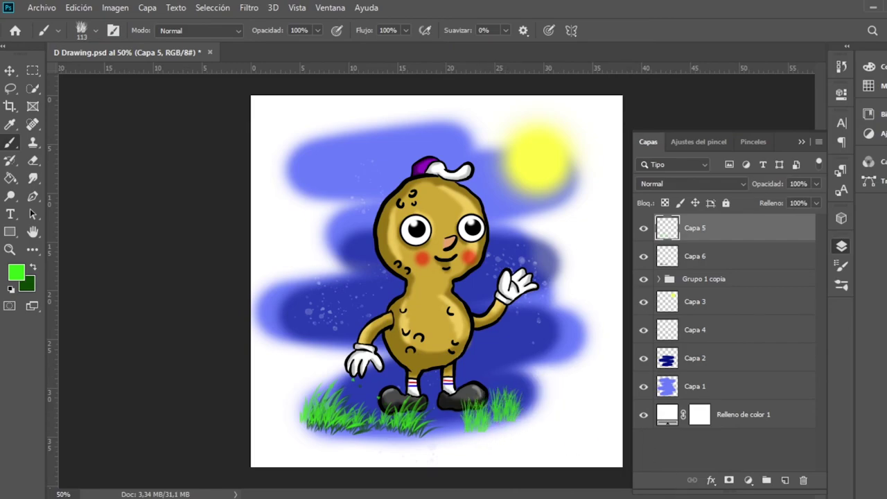
{"action": "key", "text": "alt+["}
{"action": "left_click", "coordinate": [33, 269]}
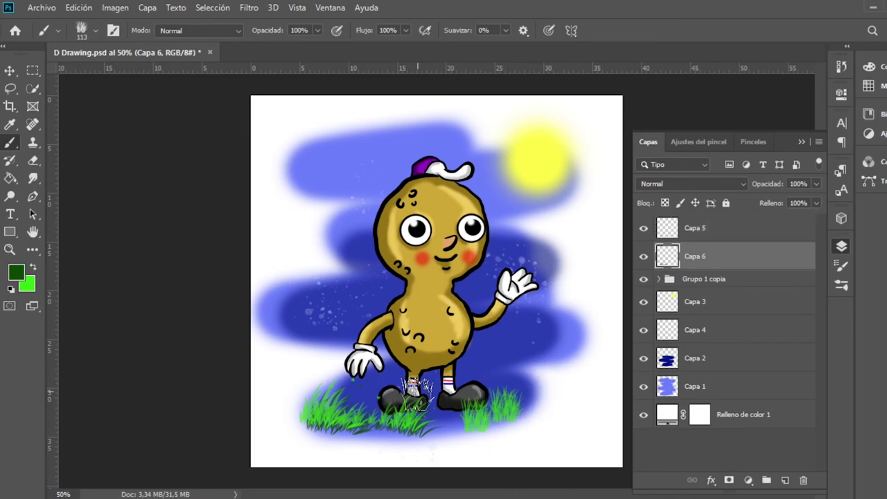
{"action": "left_click", "coordinate": [471, 412]}
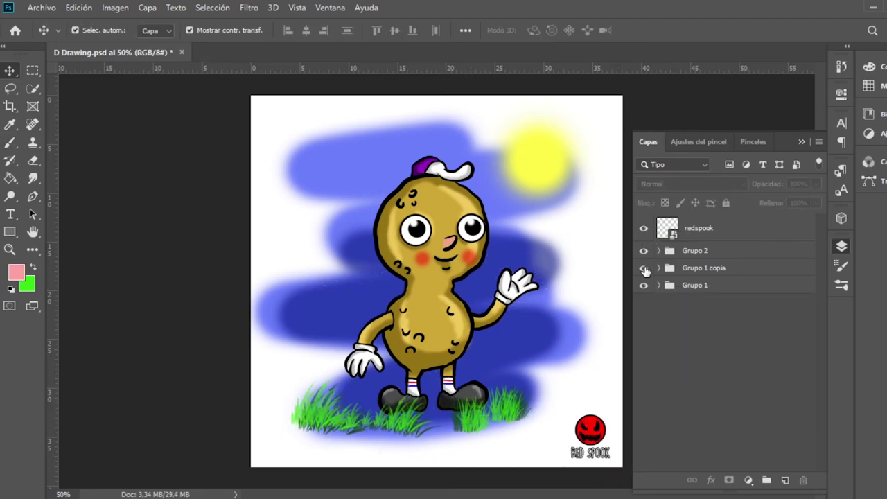
Convert the Grupo 1 copia group into a smart object after checking group visibility.
{"action": "left_click", "coordinate": [644, 268]}
{"action": "left_click", "coordinate": [644, 268]}
{"action": "left_click", "coordinate": [644, 285]}
{"action": "left_click", "coordinate": [697, 269]}
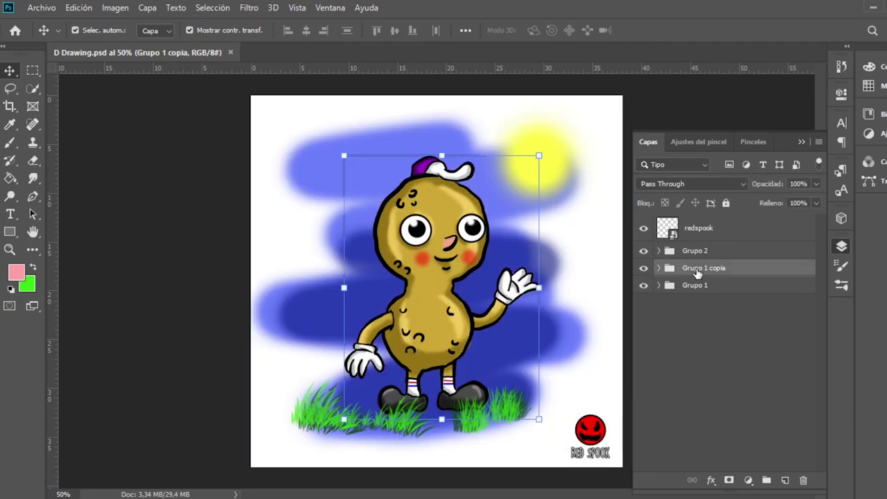
{"action": "right_click", "coordinate": [697, 269]}
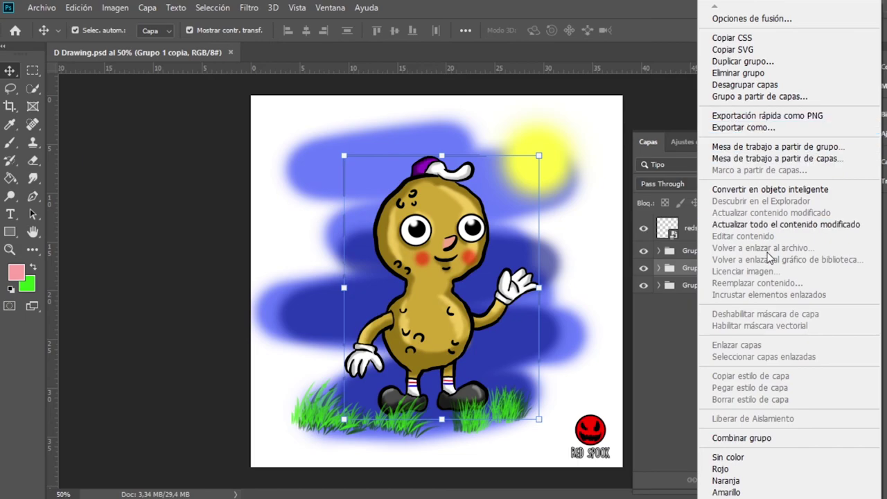
{"action": "left_click", "coordinate": [735, 196]}
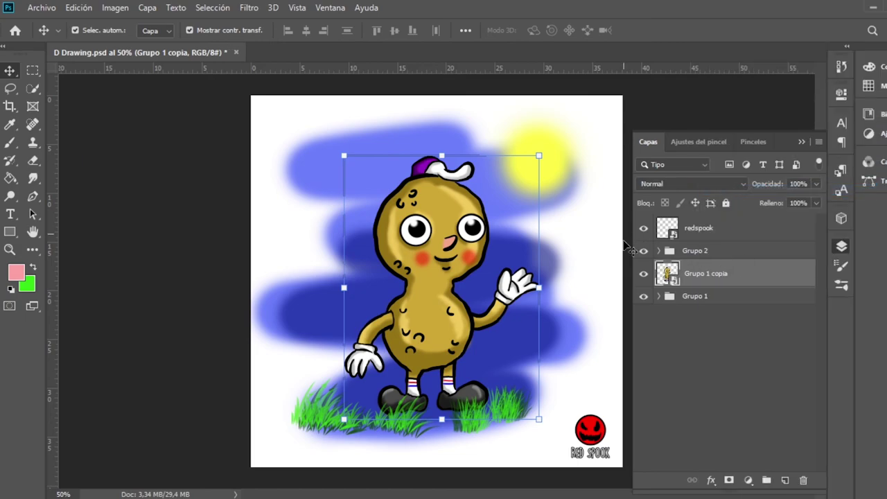
{"action": "left_click", "coordinate": [250, 8]}
{"action": "left_click", "coordinate": [274, 64]}
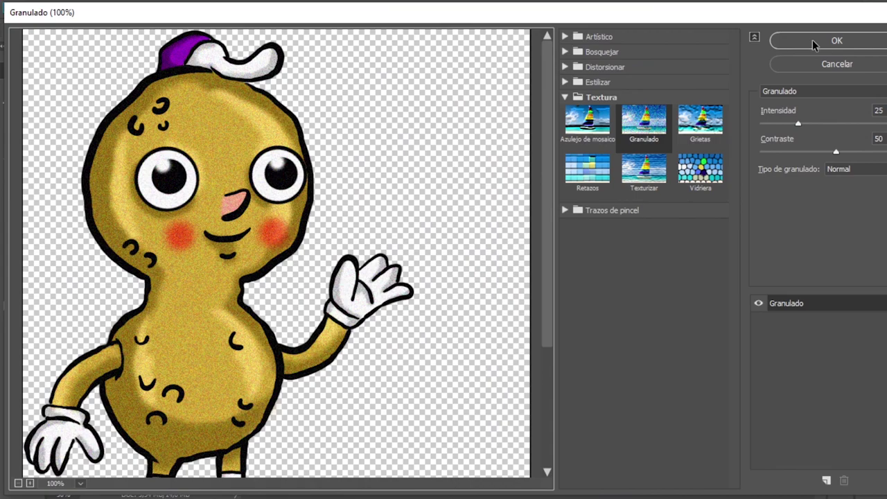
Apply the Granulado grain texture at Intensidad 25, Contraste 50.
{"action": "left_click", "coordinate": [813, 40]}
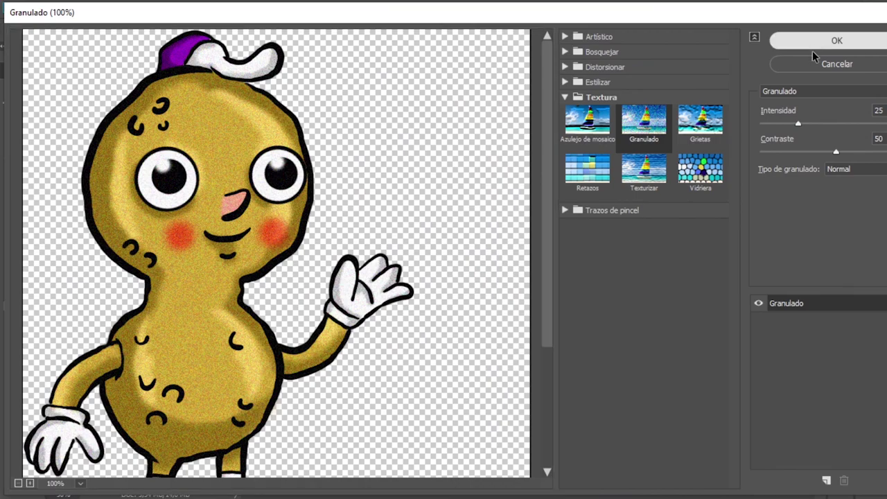